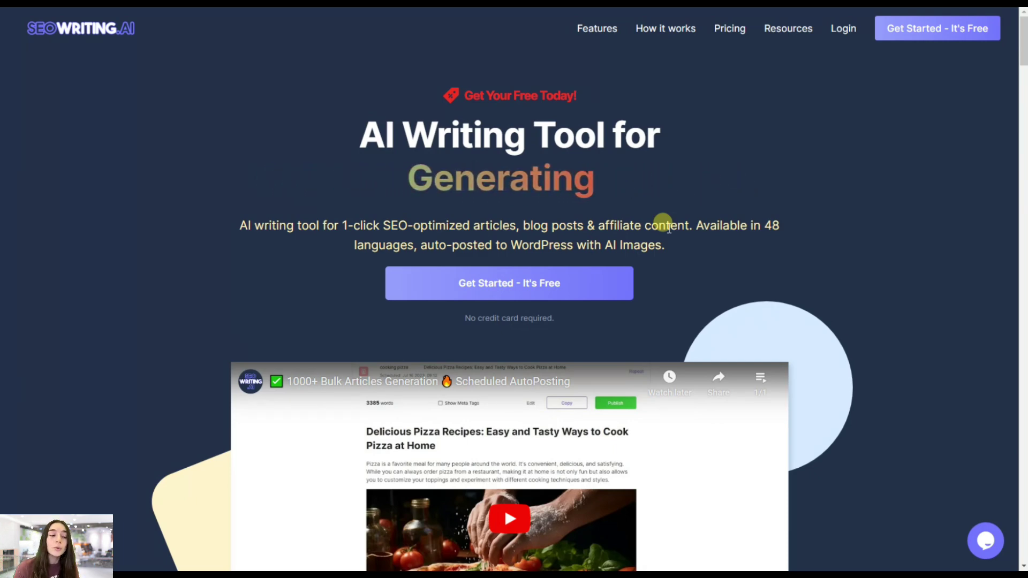
Step: Scroll down and back up through the SEOWriting.AI homepage
{"action": "scroll", "coordinate": [664, 335], "scroll_direction": "down", "scroll_amount": 3}
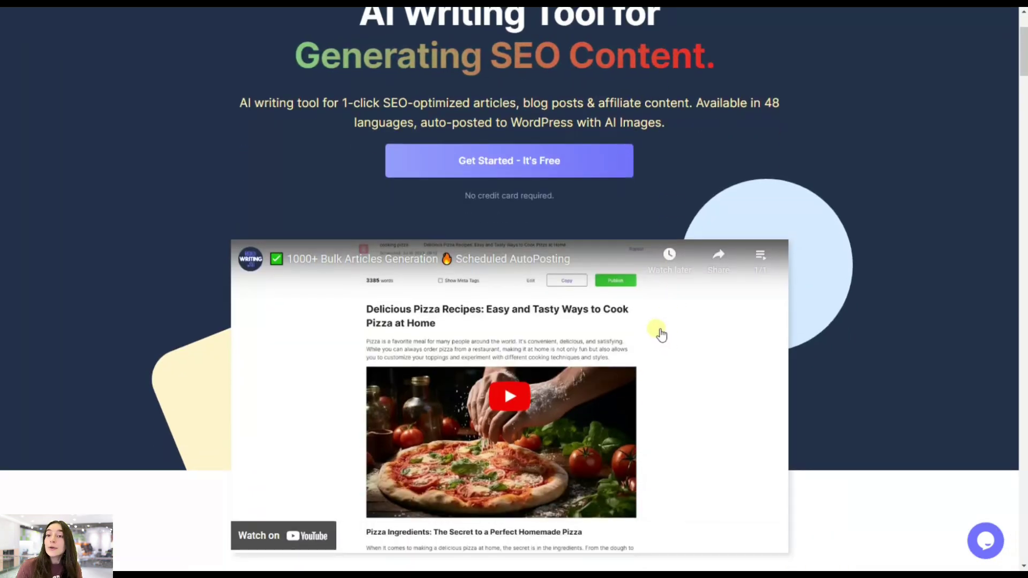
{"action": "scroll", "coordinate": [662, 335], "scroll_direction": "down", "scroll_amount": 6}
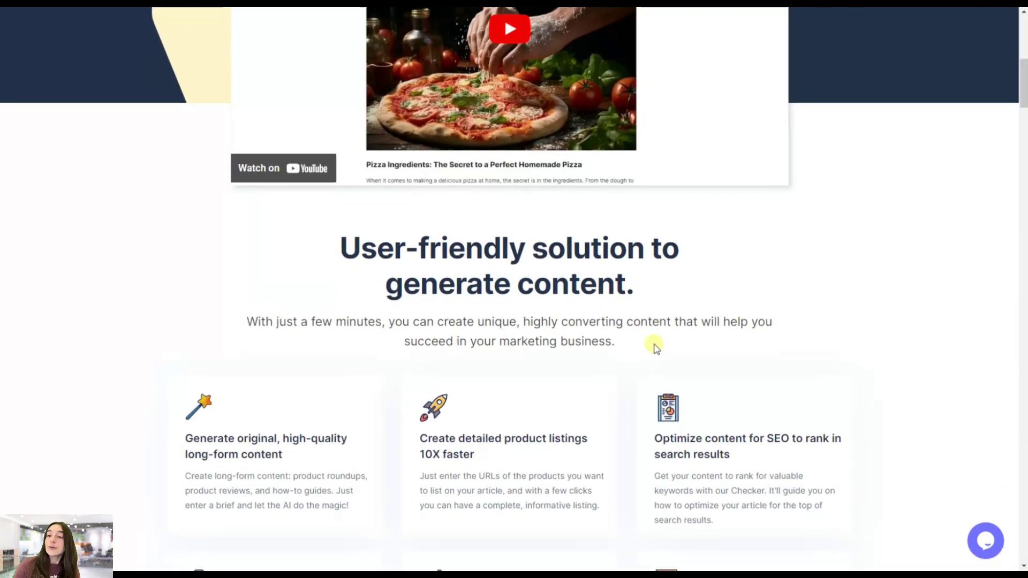
{"action": "scroll", "coordinate": [655, 347], "scroll_direction": "up", "scroll_amount": 9}
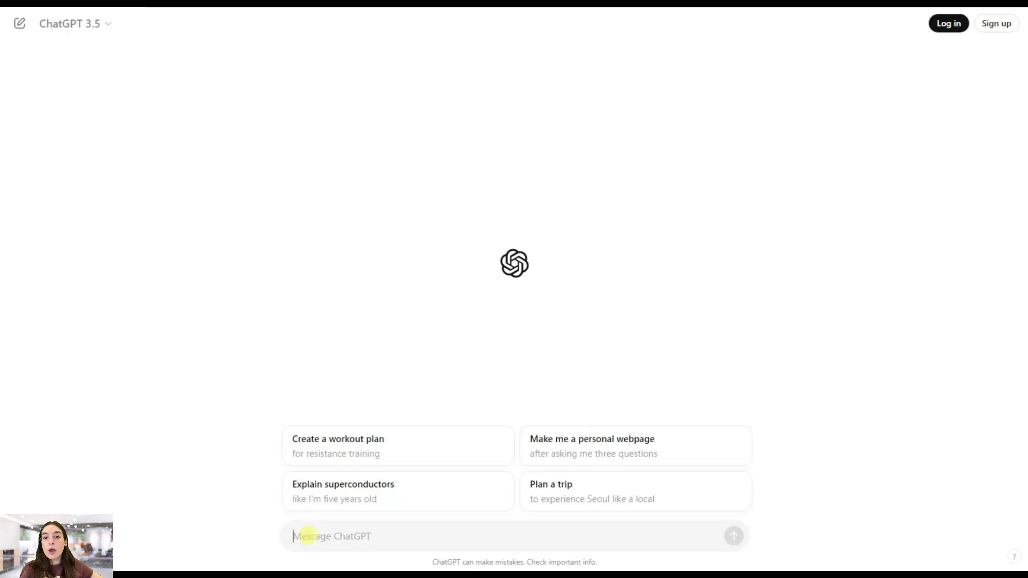
Step: Paste the '10 SaaS Marketing Tips in 2024' article prompt into ChatGPT and send it
{"action": "type", "text": "Hey! I want to write an article on the topic \"10 SaaS Marketing Tips in 2024.\" Can you help me generate a 1000-word article with a friendly tone with the main keyword \"saas marketing tips\". Please make sure to include the keyword in the article at least 4x and bold it. Please include several headings, such as \"Introduction,\" \"SaaS Marketing,\" \"Tips,\" \"Final Words,\" etc. Please also include external links to some credible sources as anchors and include images in the article. Thank you!"}
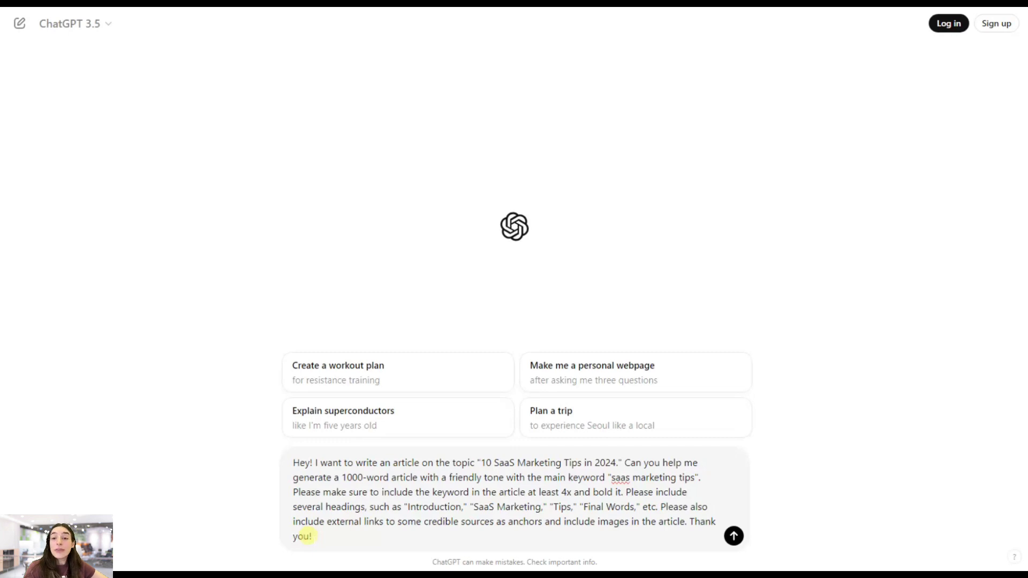
{"action": "key", "text": "Return"}
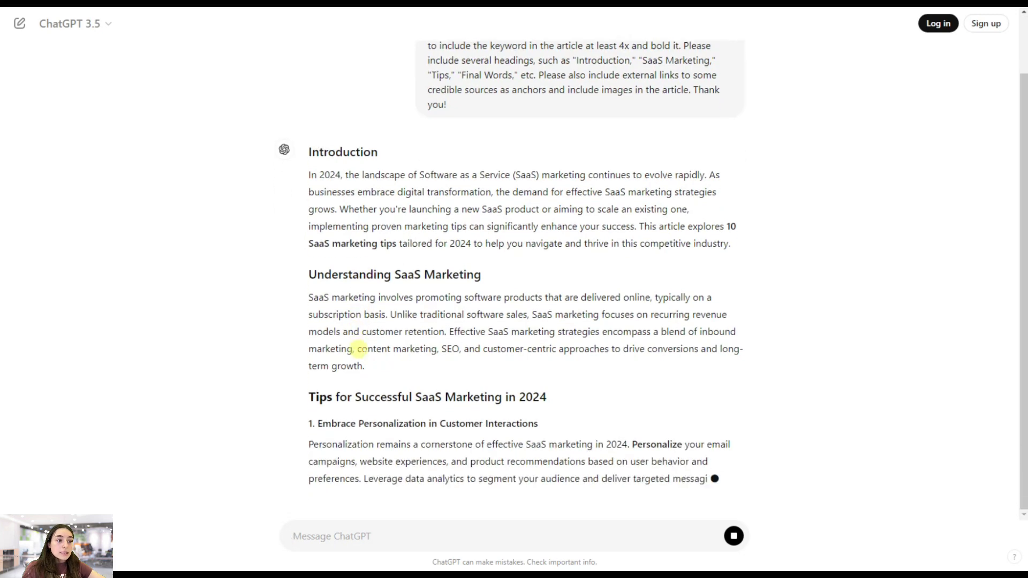
Step: Review ChatGPT's finished article from Introduction through Final Words, then return to the top
{"action": "scroll", "coordinate": [375, 364], "scroll_direction": "up", "scroll_amount": 3}
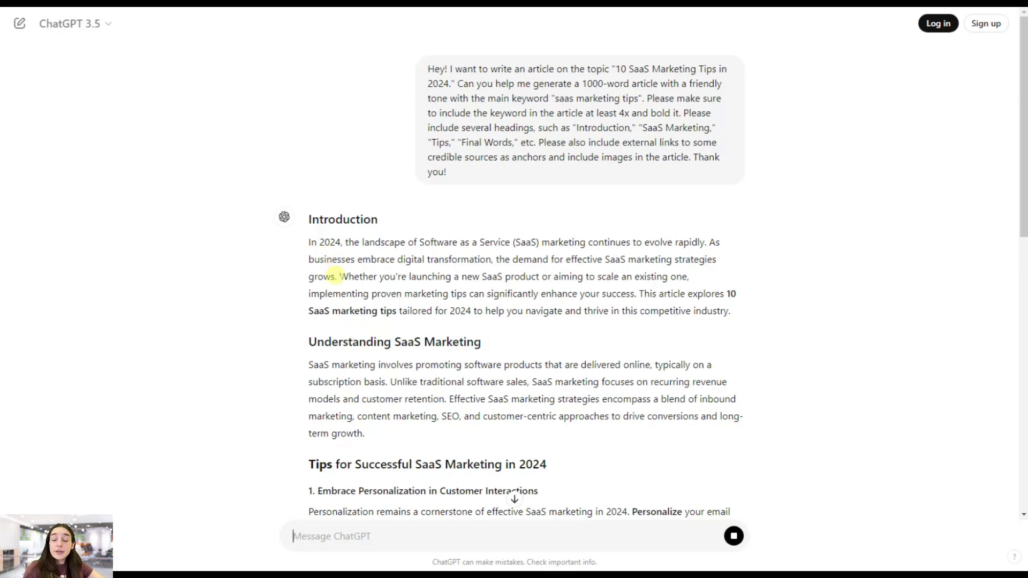
{"action": "scroll", "coordinate": [332, 257], "scroll_direction": "down", "scroll_amount": 2}
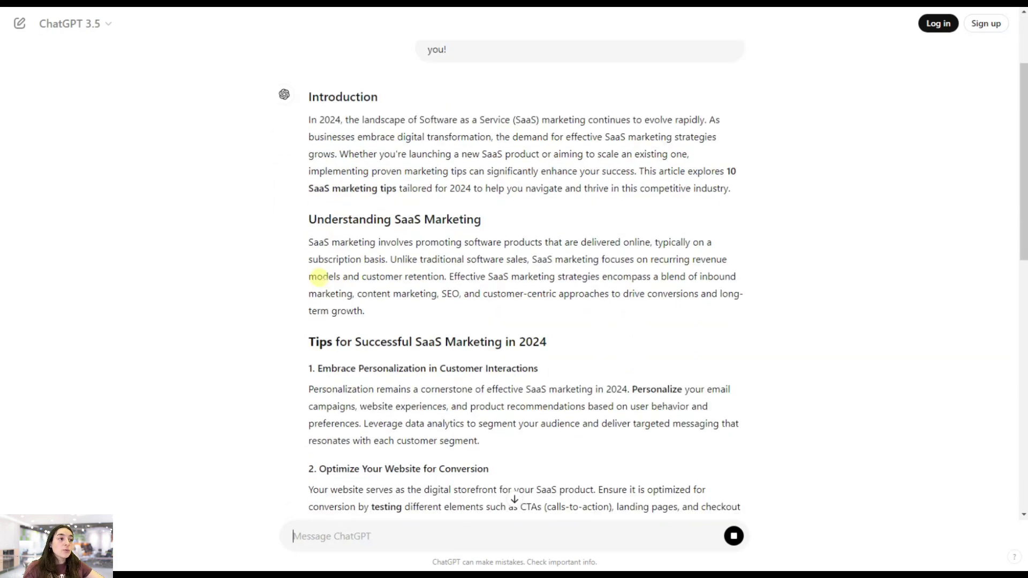
{"action": "scroll", "coordinate": [444, 244], "scroll_direction": "down", "scroll_amount": 12}
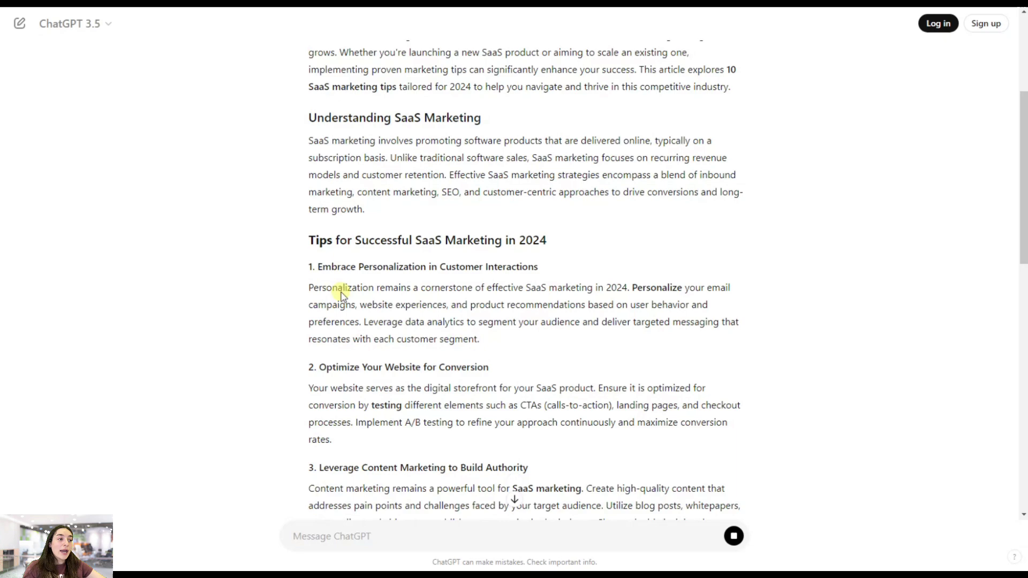
{"action": "scroll", "coordinate": [401, 335], "scroll_direction": "down", "scroll_amount": 5}
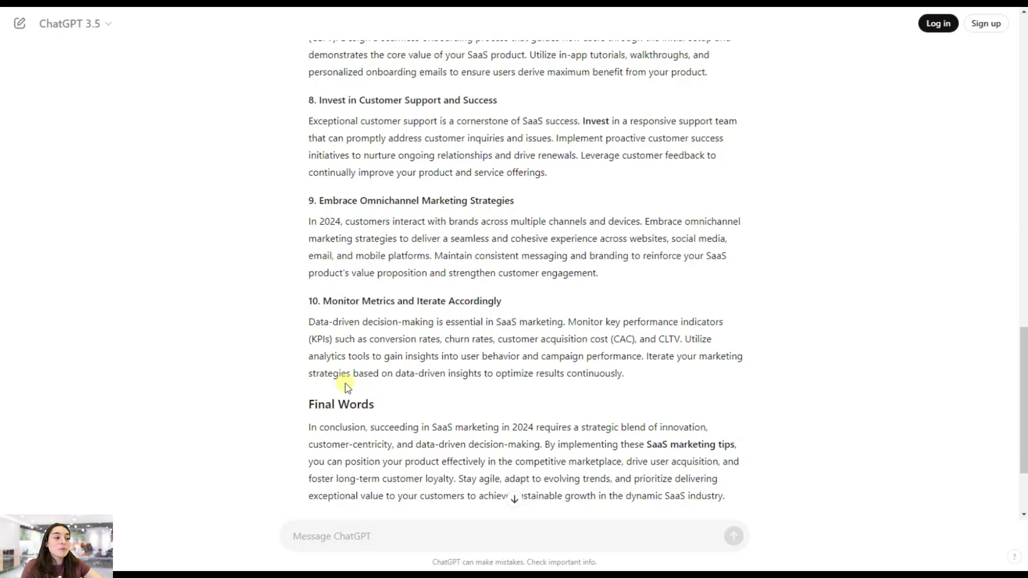
{"action": "scroll", "coordinate": [482, 360], "scroll_direction": "down", "scroll_amount": 2}
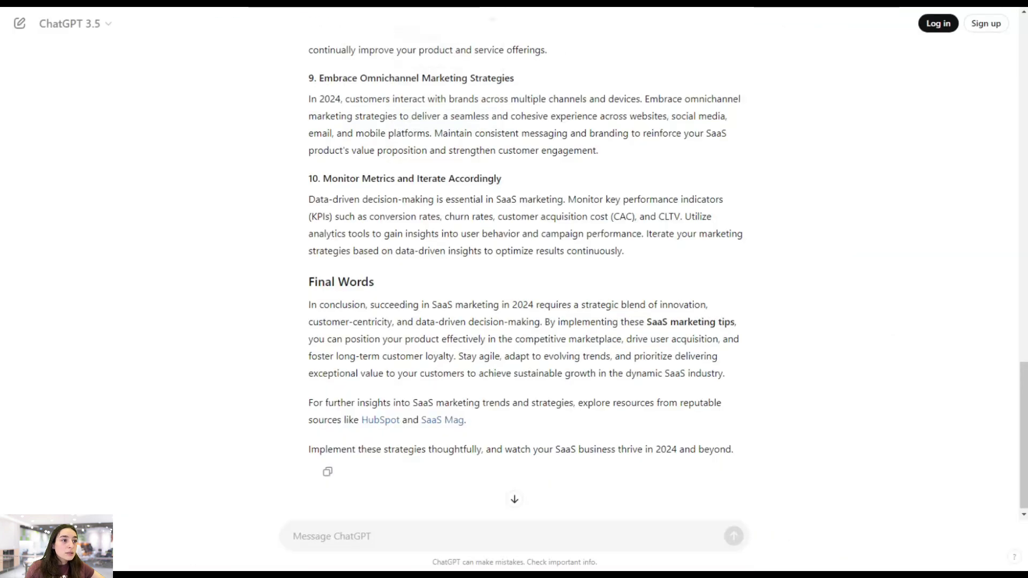
{"action": "scroll", "coordinate": [470, 420], "scroll_direction": "up", "scroll_amount": 1}
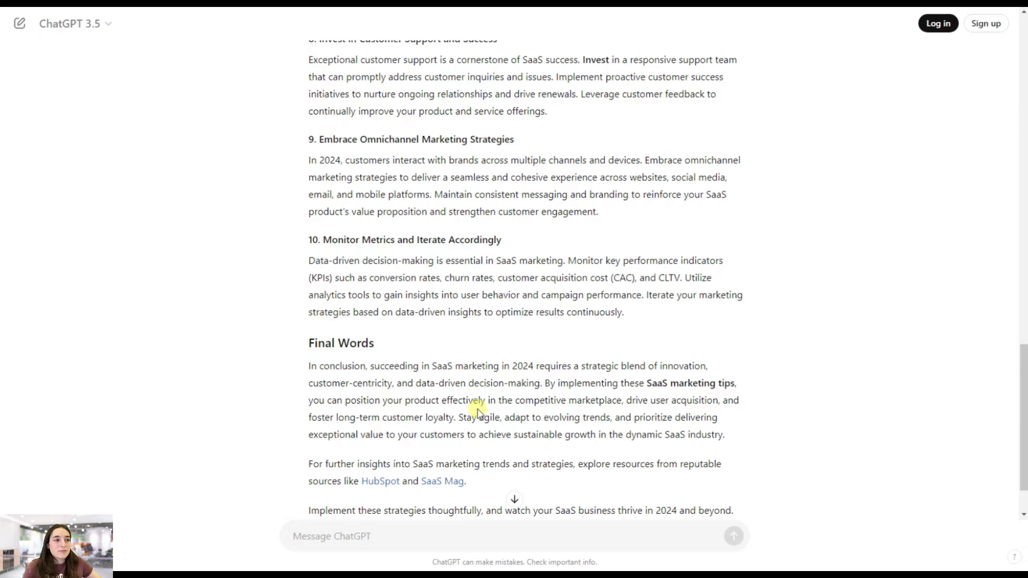
{"action": "scroll", "coordinate": [489, 355], "scroll_direction": "up", "scroll_amount": 3}
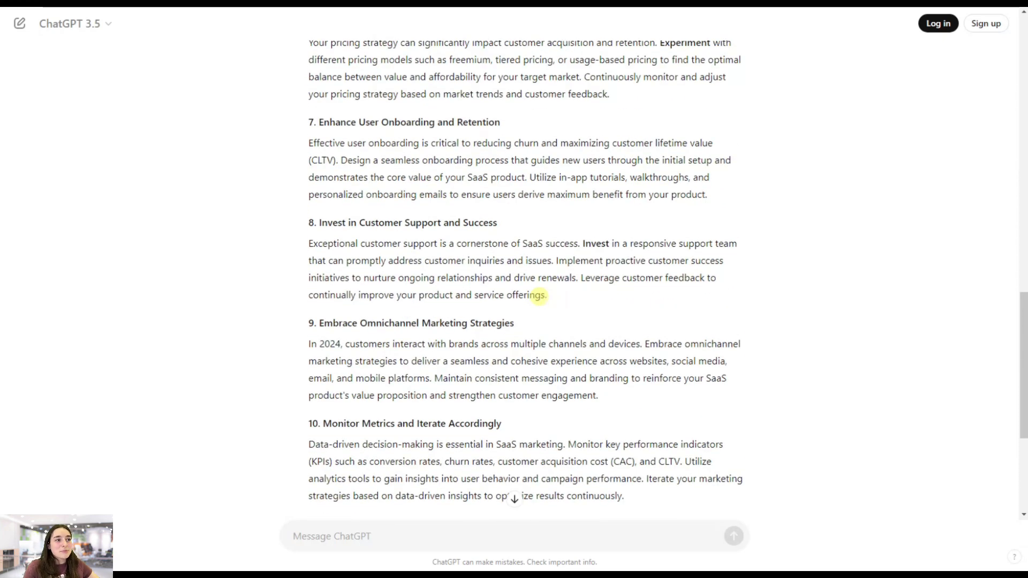
{"action": "scroll", "coordinate": [539, 295], "scroll_direction": "up", "scroll_amount": 4}
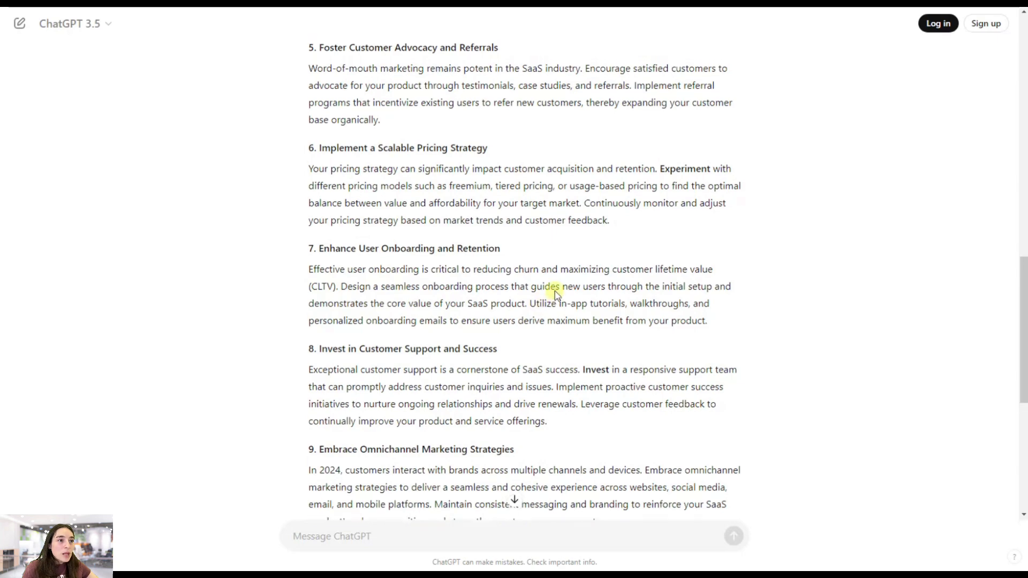
{"action": "scroll", "coordinate": [549, 301], "scroll_direction": "up", "scroll_amount": 3}
{"action": "scroll", "coordinate": [552, 295], "scroll_direction": "up", "scroll_amount": 5}
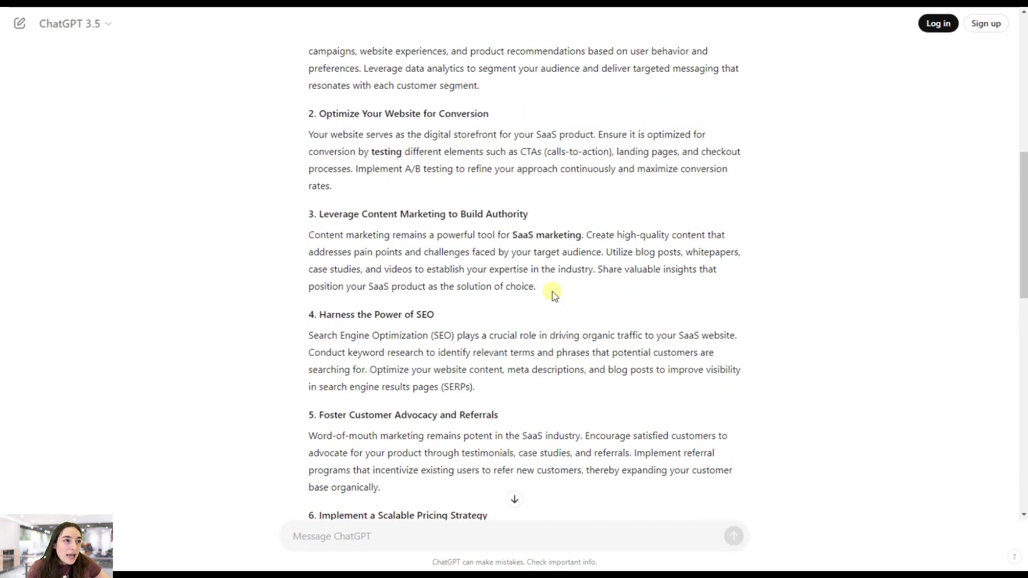
{"action": "scroll", "coordinate": [555, 294], "scroll_direction": "up", "scroll_amount": 4}
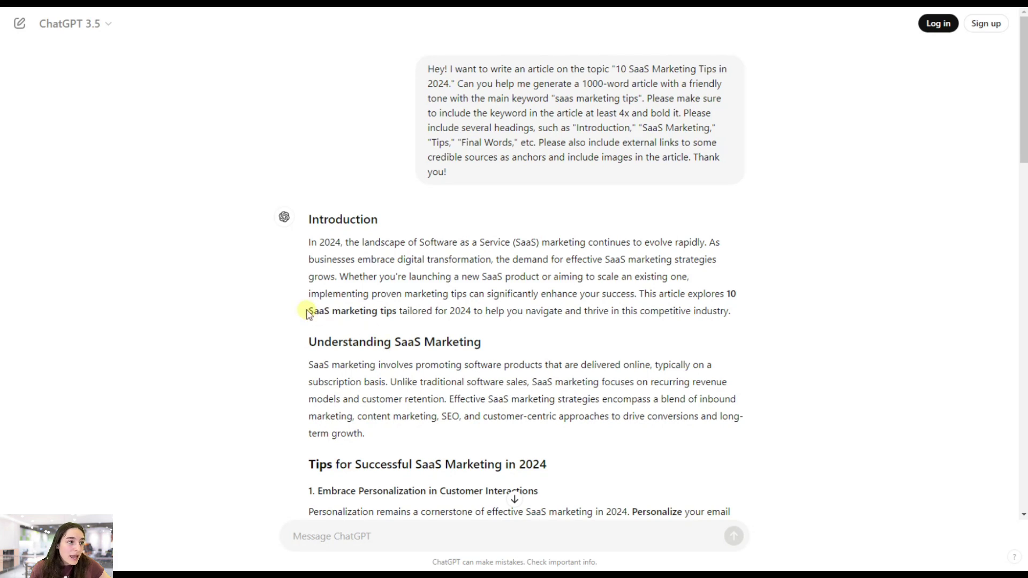
{"action": "left_click_drag", "start_coordinate": [305, 312], "coordinate": [399, 318]}
{"action": "scroll", "coordinate": [551, 294], "scroll_direction": "down", "scroll_amount": 3}
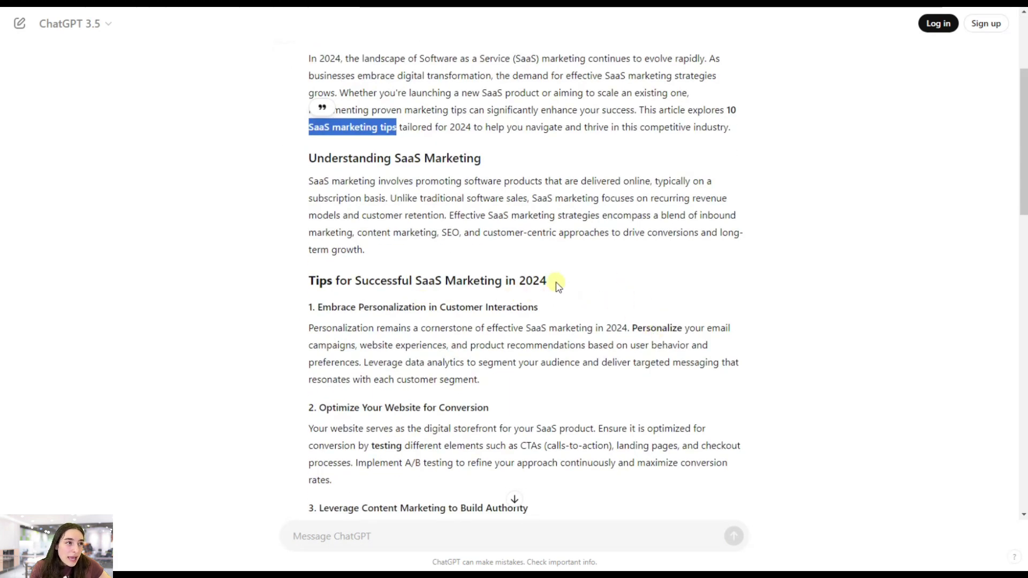
{"action": "scroll", "coordinate": [514, 308], "scroll_direction": "down", "scroll_amount": 2}
{"action": "scroll", "coordinate": [569, 335], "scroll_direction": "down", "scroll_amount": 2}
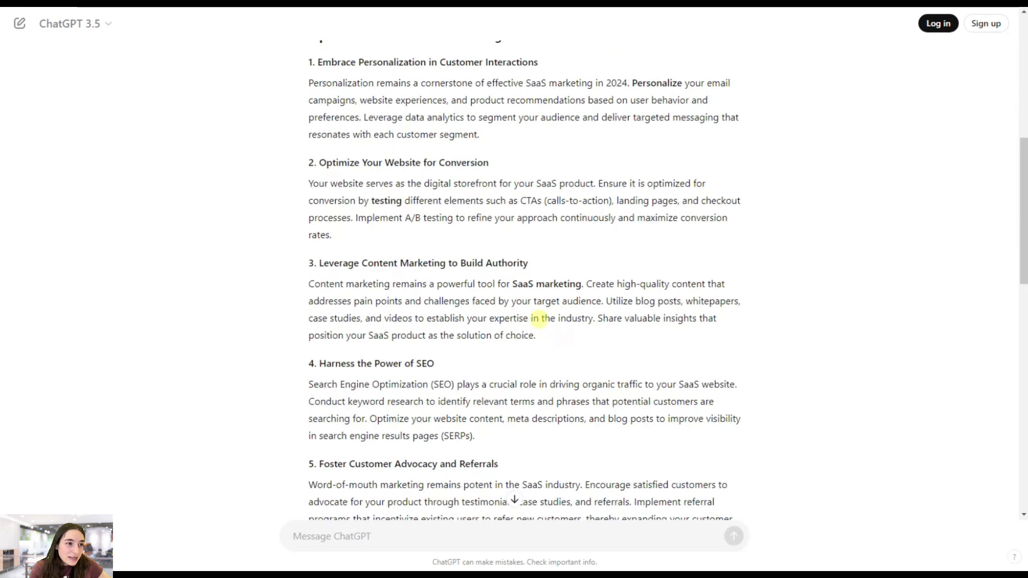
{"action": "left_click_drag", "start_coordinate": [515, 286], "coordinate": [582, 293]}
{"action": "scroll", "coordinate": [547, 310], "scroll_direction": "down", "scroll_amount": 3}
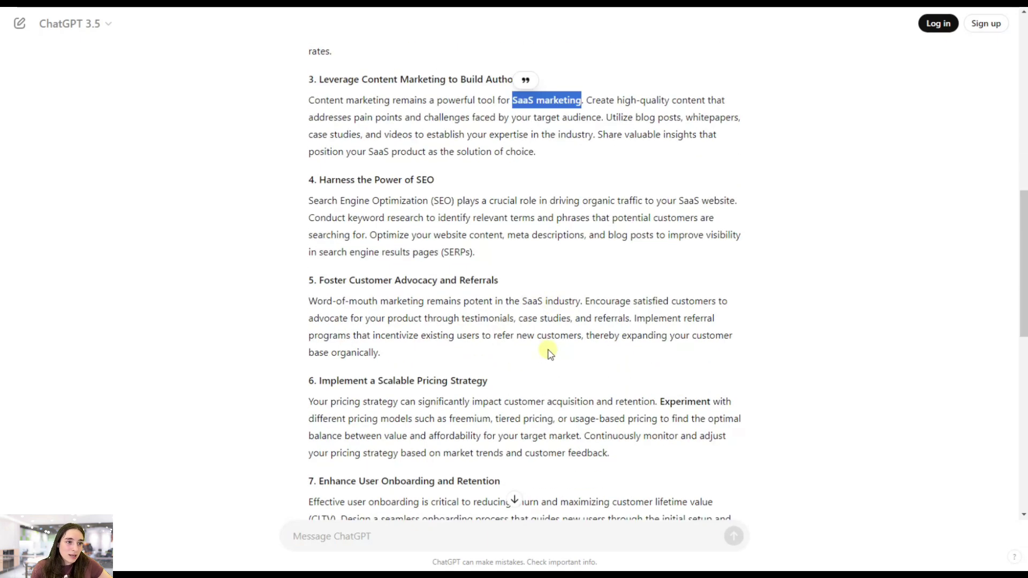
{"action": "scroll", "coordinate": [602, 351], "scroll_direction": "down", "scroll_amount": 10}
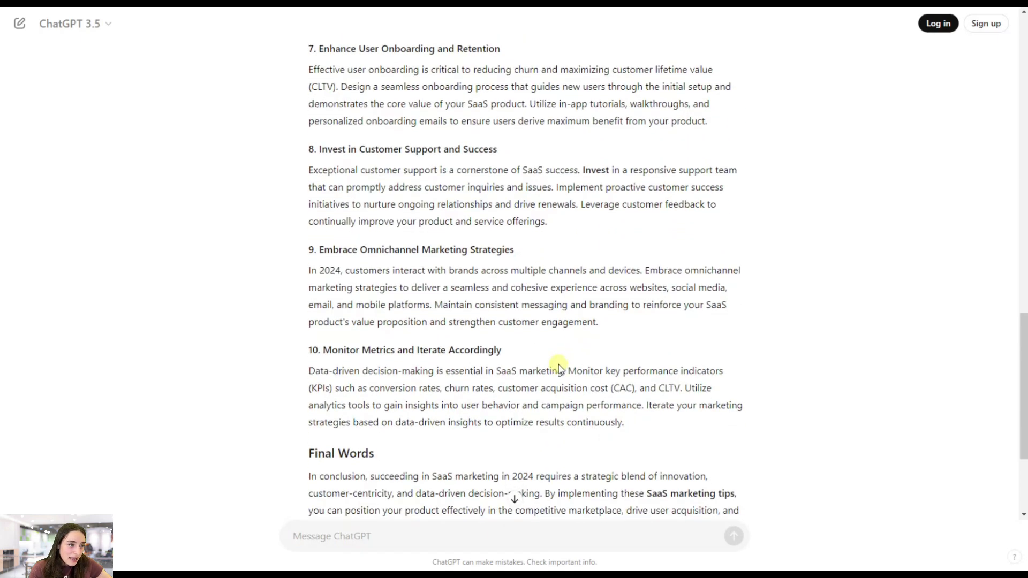
{"action": "left_click_drag", "start_coordinate": [646, 318], "coordinate": [735, 317]}
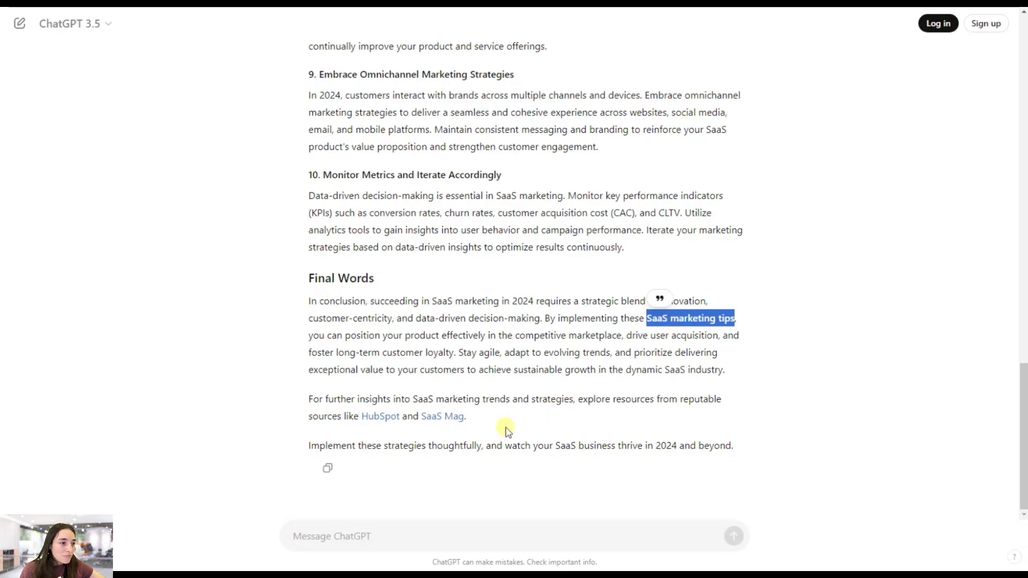
{"action": "scroll", "coordinate": [506, 432], "scroll_direction": "up", "scroll_amount": 5}
{"action": "scroll", "coordinate": [506, 432], "scroll_direction": "up", "scroll_amount": 15}
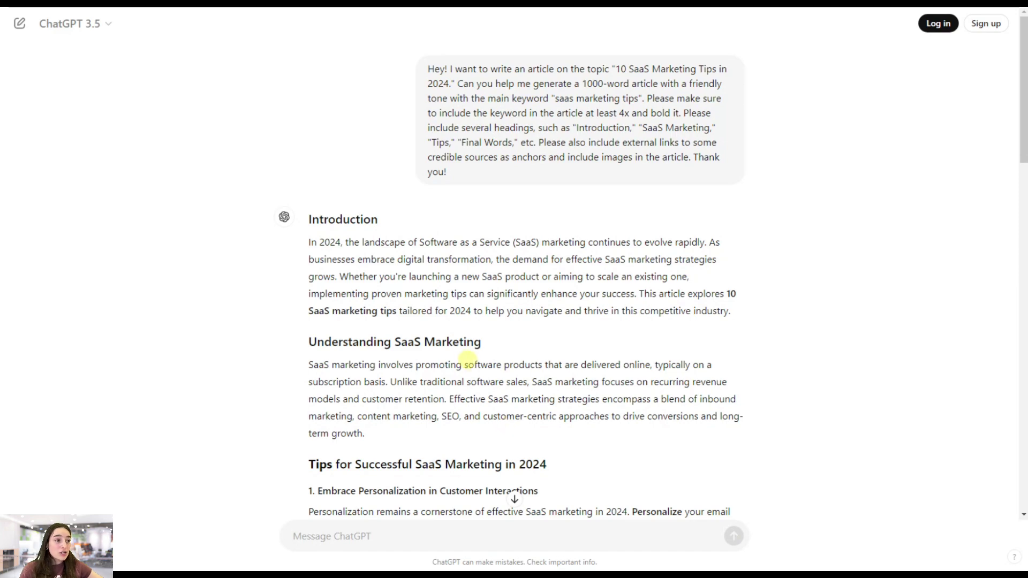
{"action": "scroll", "coordinate": [426, 356], "scroll_direction": "down", "scroll_amount": 4}
{"action": "scroll", "coordinate": [427, 383], "scroll_direction": "down", "scroll_amount": 18}
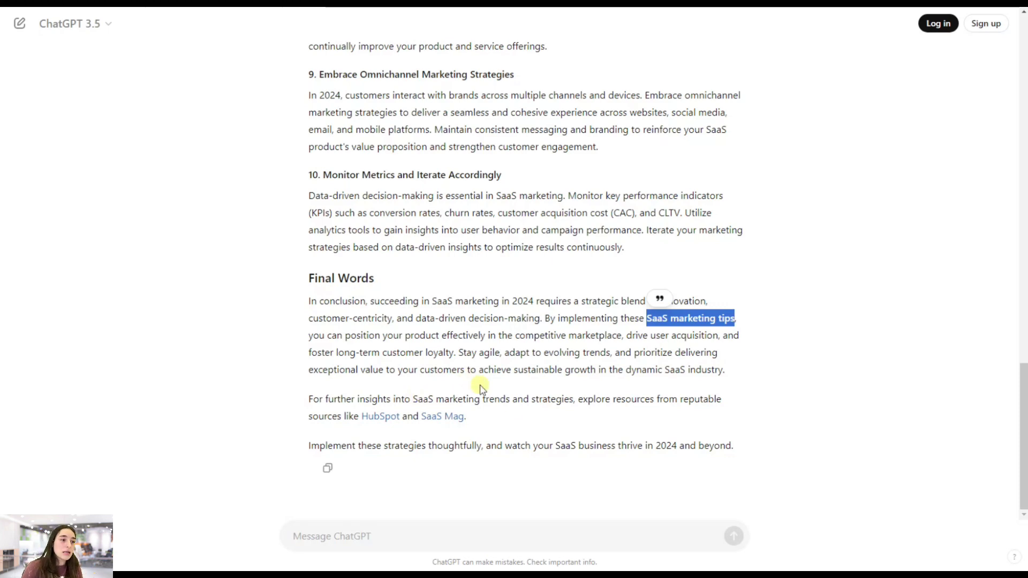
{"action": "scroll", "coordinate": [514, 407], "scroll_direction": "up", "scroll_amount": 4}
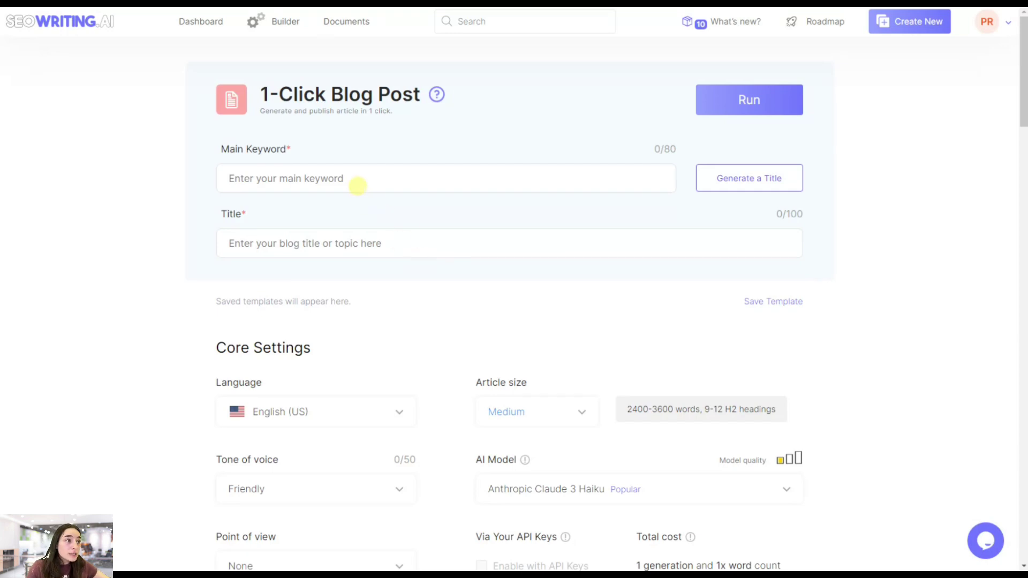
Step: Enter 'saas marketing tips' as main keyword and generate the title 'Essential SaaS Marketing Tips for Growth'
{"action": "left_click", "coordinate": [358, 185]}
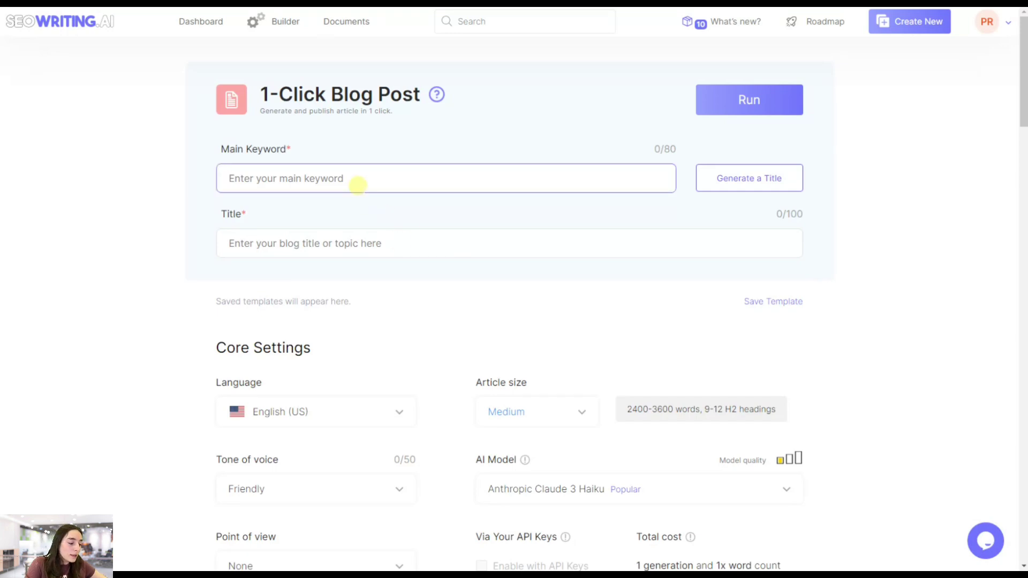
{"action": "type", "text": "saas mar"}
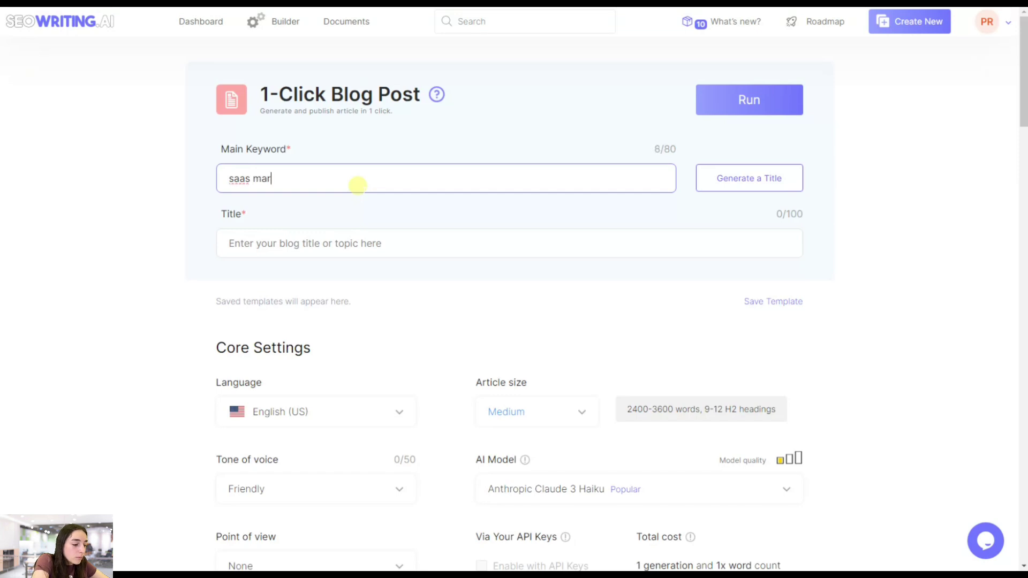
{"action": "type", "text": "keting tip"}
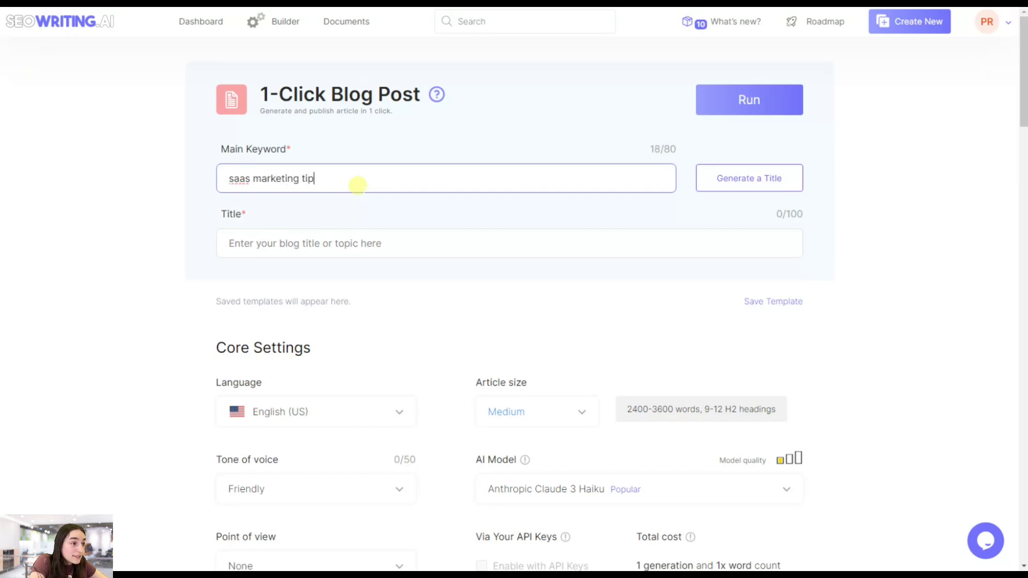
{"action": "type", "text": "s"}
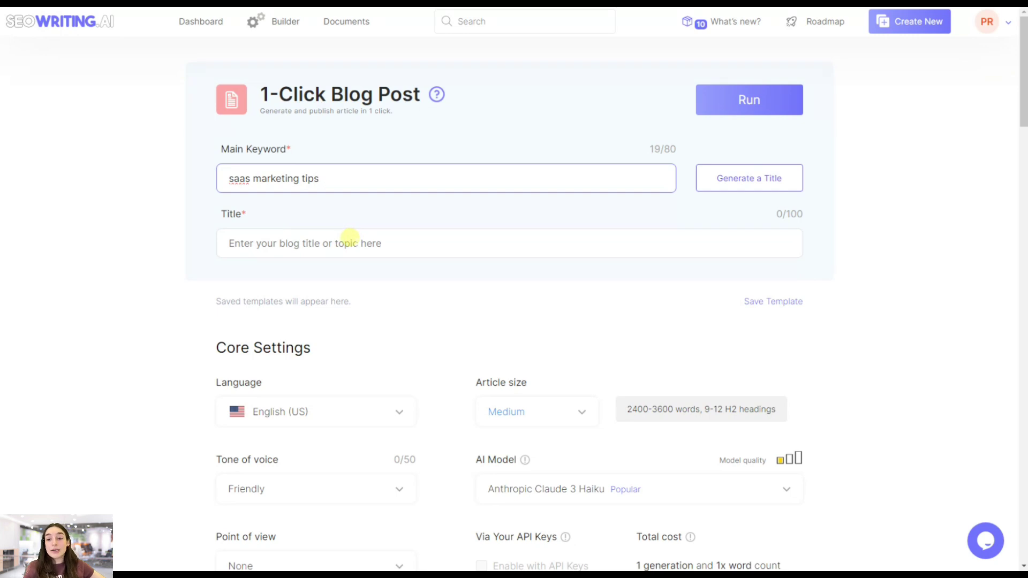
{"action": "left_click", "coordinate": [719, 189]}
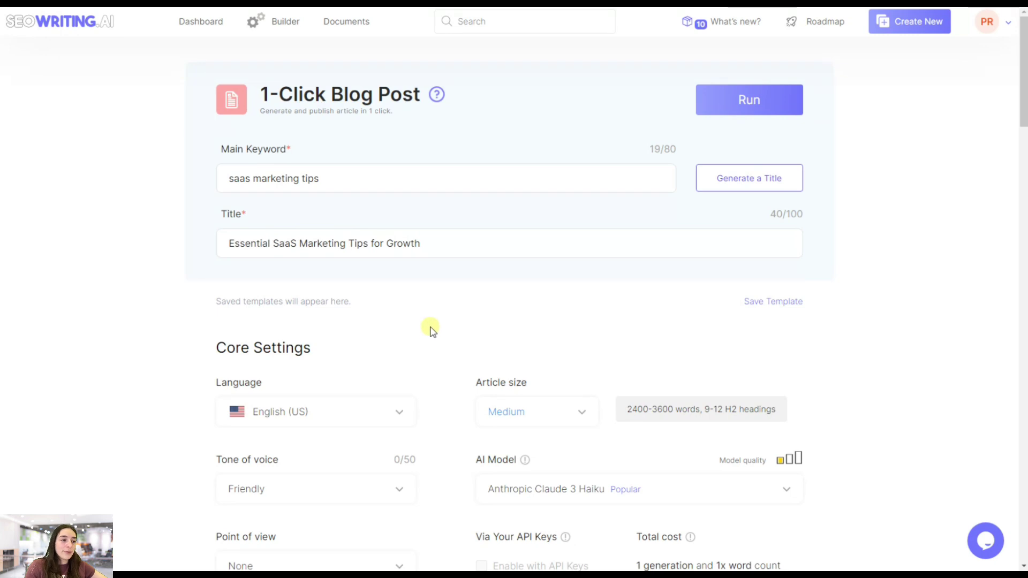
Step: Set the article size to Small (1200-2400 words, 5-8 H2 headings)
{"action": "scroll", "coordinate": [433, 332], "scroll_direction": "down", "scroll_amount": 5}
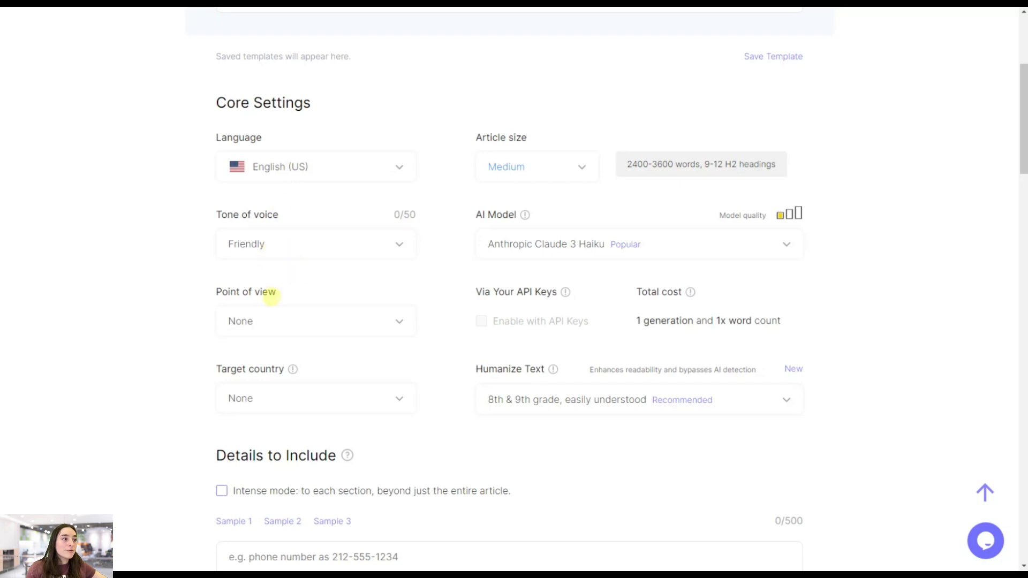
{"action": "scroll", "coordinate": [456, 342], "scroll_direction": "up", "scroll_amount": 1}
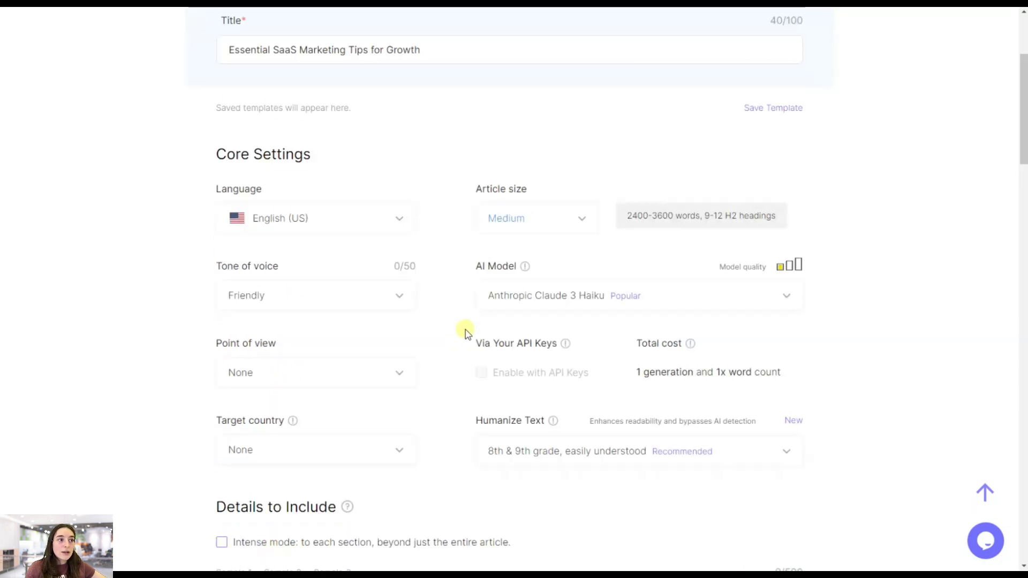
{"action": "left_click", "coordinate": [573, 239]}
{"action": "left_click", "coordinate": [499, 299]}
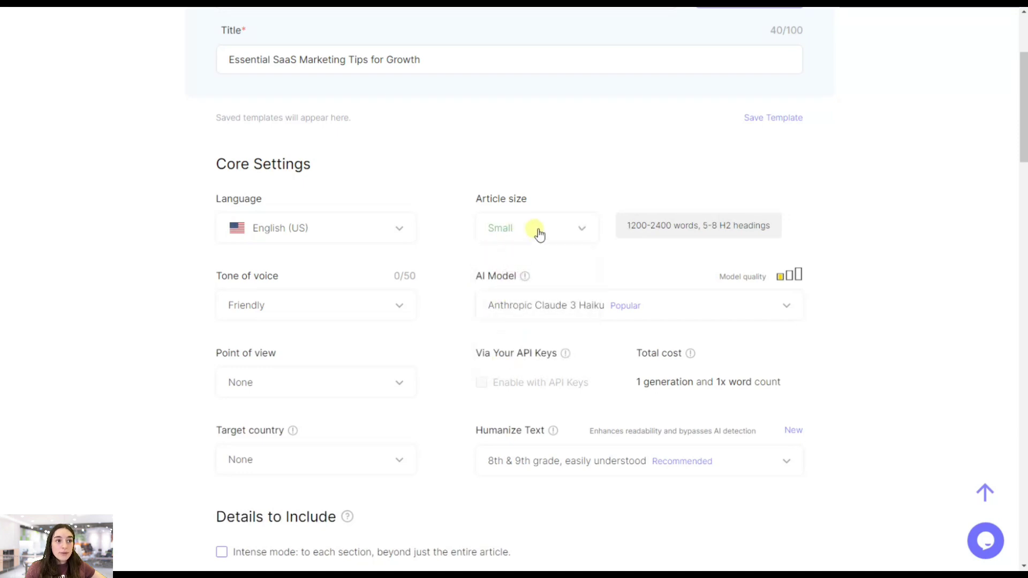
Step: Check the AI model and readability lists, keeping Claude 3 Haiku and 8th & 9th grade
{"action": "scroll", "coordinate": [635, 268], "scroll_direction": "down", "scroll_amount": 1}
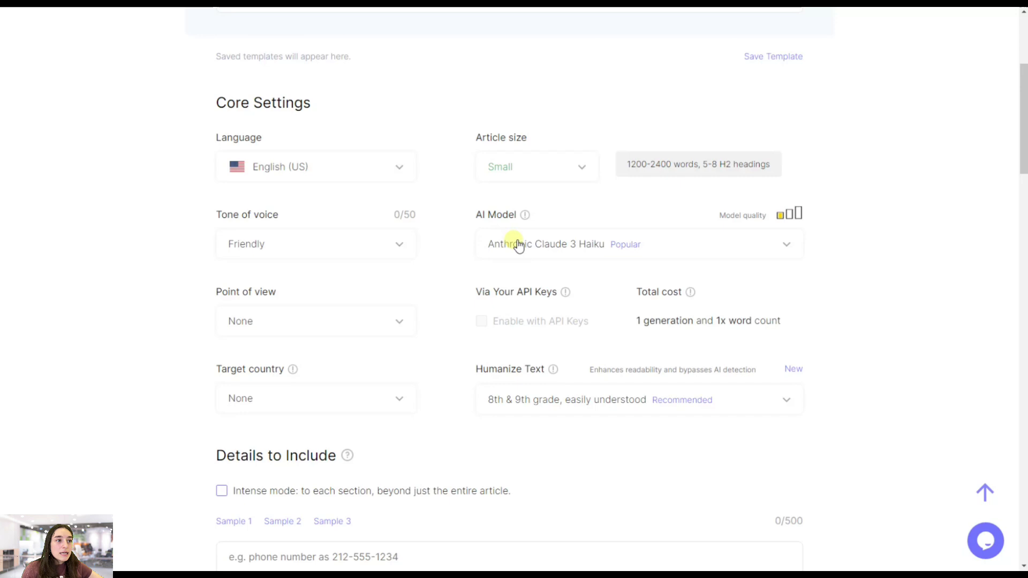
{"action": "left_click", "coordinate": [518, 250]}
{"action": "left_click", "coordinate": [556, 244]}
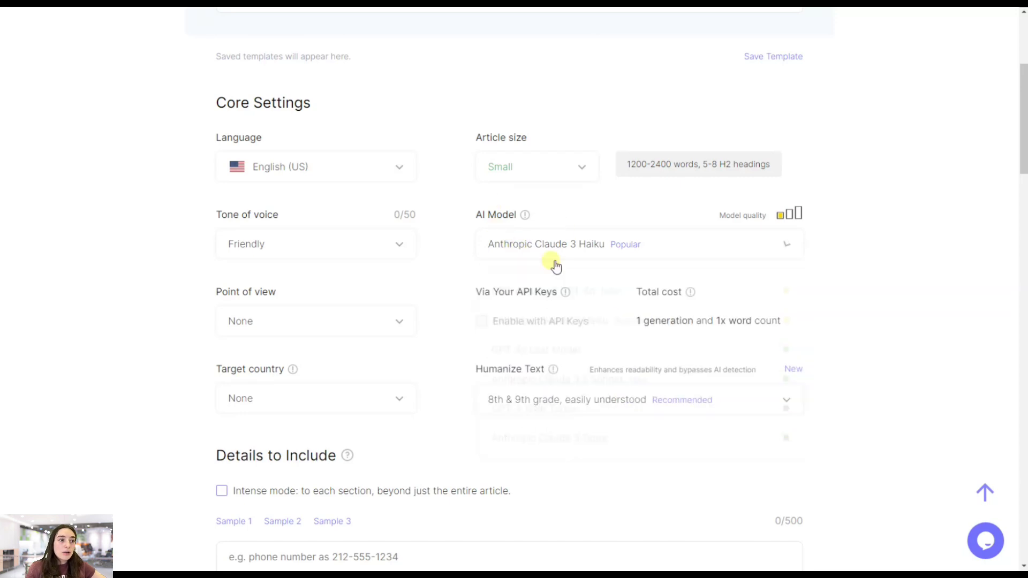
{"action": "scroll", "coordinate": [546, 284], "scroll_direction": "down", "scroll_amount": 1}
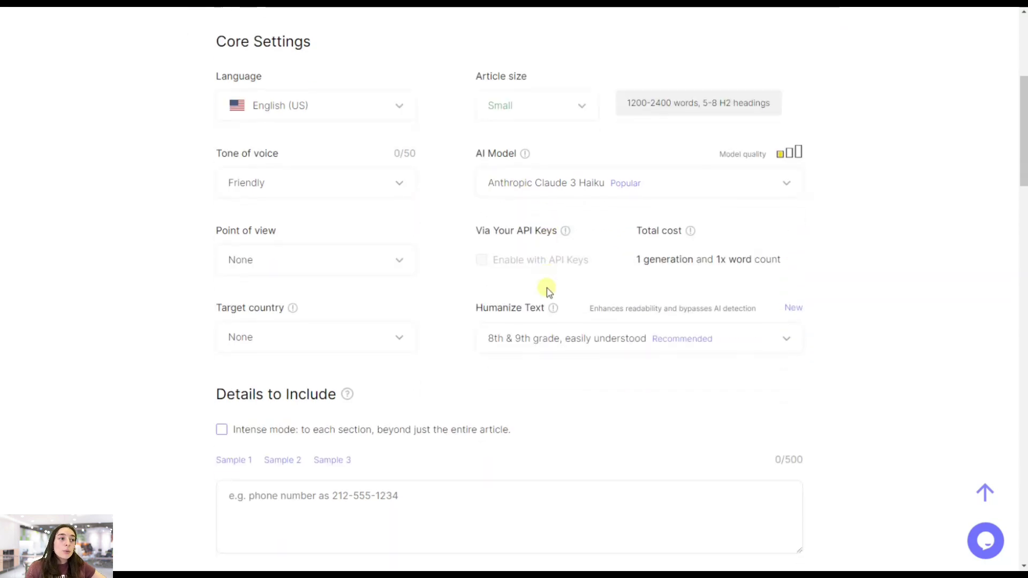
{"action": "left_click", "coordinate": [541, 353]}
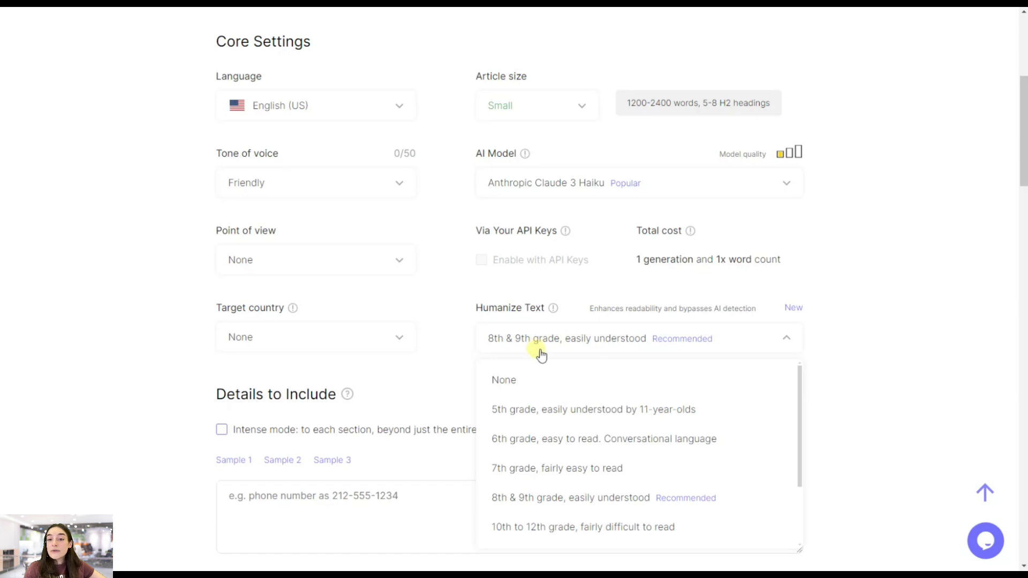
{"action": "left_click", "coordinate": [471, 348]}
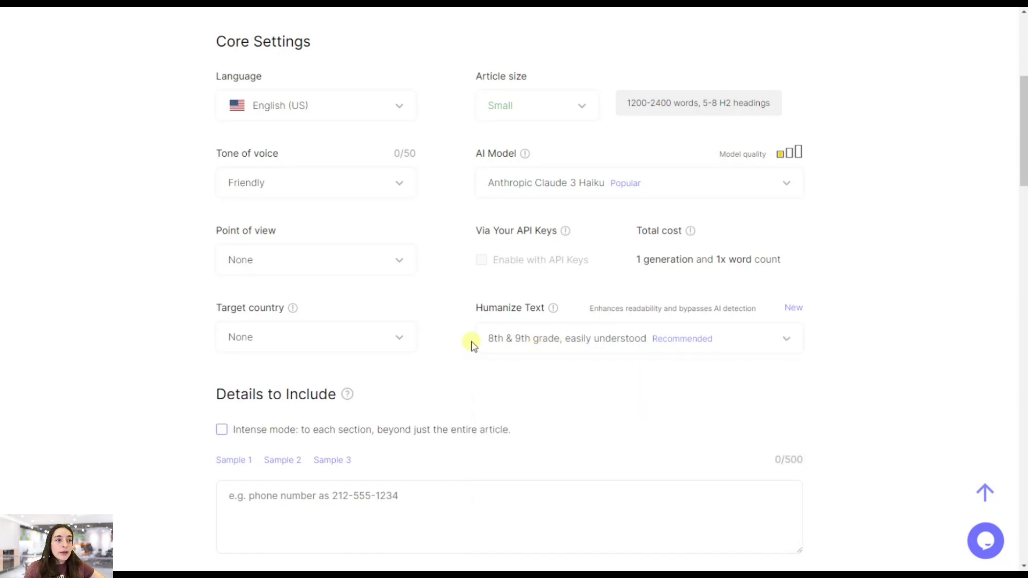
{"action": "scroll", "coordinate": [478, 374], "scroll_direction": "down", "scroll_amount": 3}
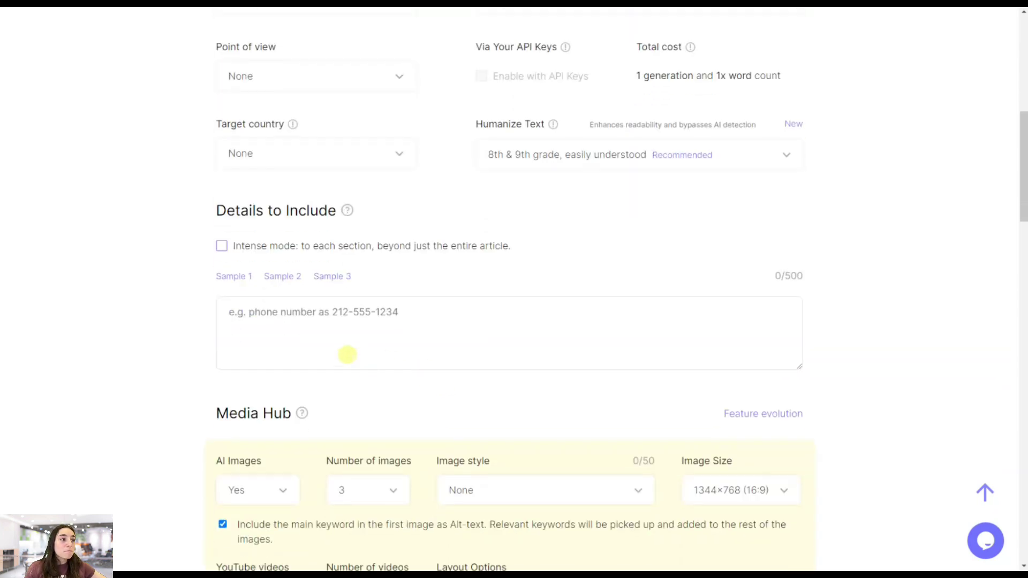
Step: Paste the friendly SaaS marketing tips article request into Details to Include
{"action": "left_click_drag", "start_coordinate": [204, 213], "coordinate": [340, 211]}
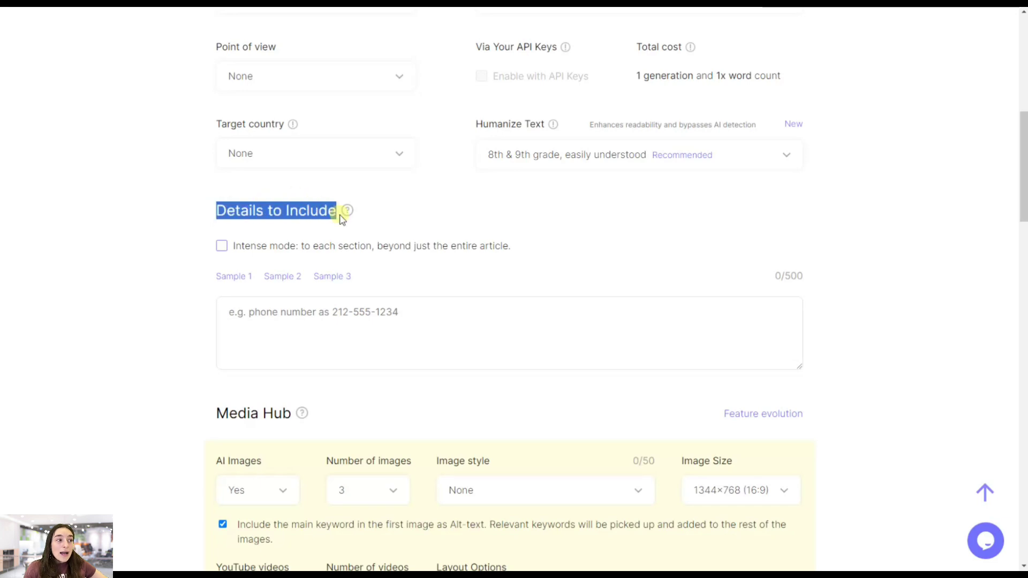
{"action": "left_click", "coordinate": [354, 329]}
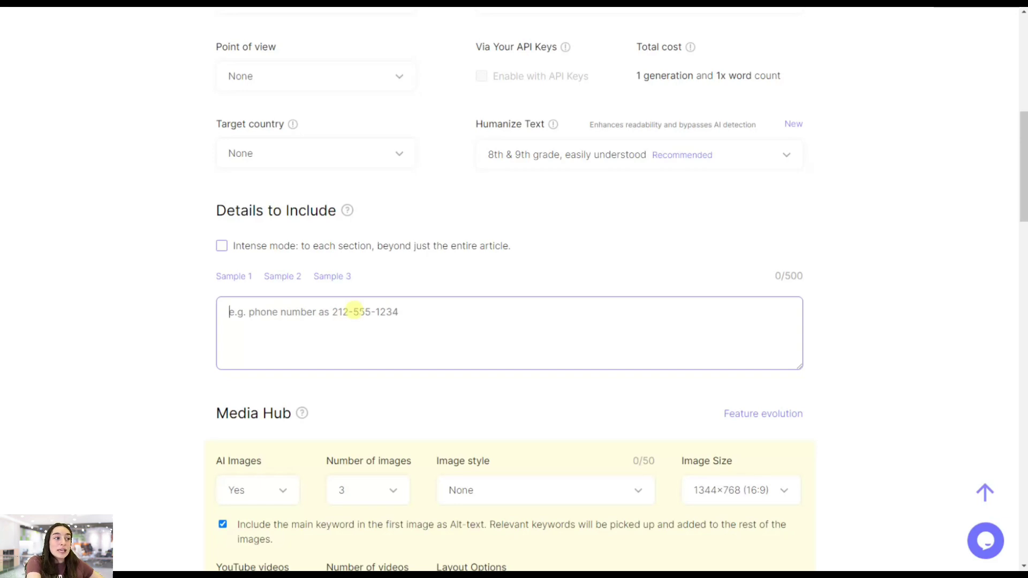
{"action": "type", "text": "Hey! I want to write an article on the topic \"10 SaaS Marketing Tips in 2024.\" Can you help me generate a 1000-word article with a friendly tone with the main keyword \"saas marketing tips\". Please make sure to include the keyword in the article at least 4x and bold it. Please include several headings, such as \"Introduction,\" \"SaaS Marketing,\" \"Tips,\" \"Final Words,\" etc. Please also include external links to some credible sources as anchors and include images in the article. Thank you!"}
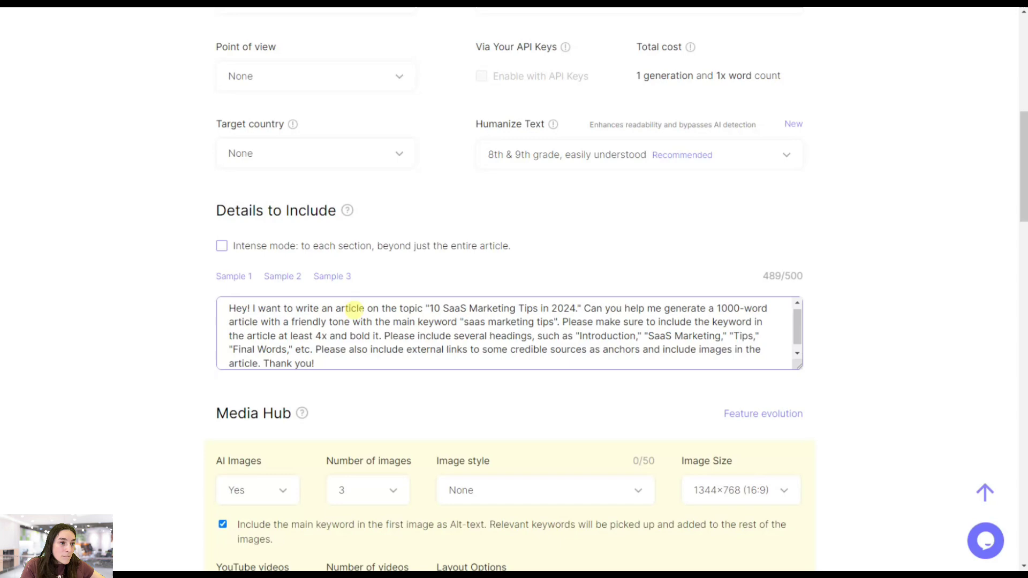
{"action": "scroll", "coordinate": [329, 345], "scroll_direction": "down", "scroll_amount": 1}
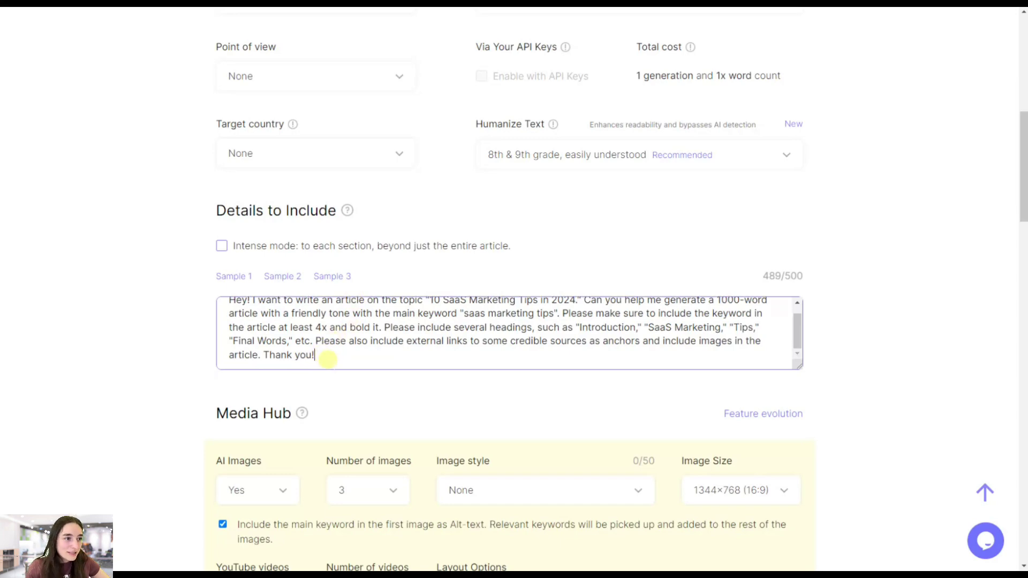
{"action": "scroll", "coordinate": [332, 366], "scroll_direction": "down", "scroll_amount": 6}
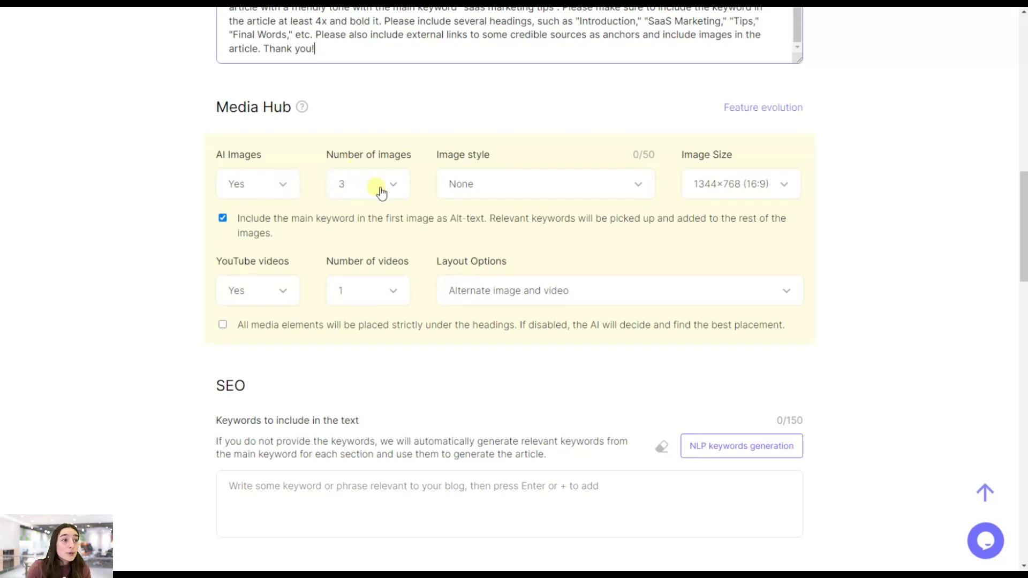
Step: Keep image style None and 1 YouTube video, with media placement left to the AI
{"action": "left_click", "coordinate": [517, 184]}
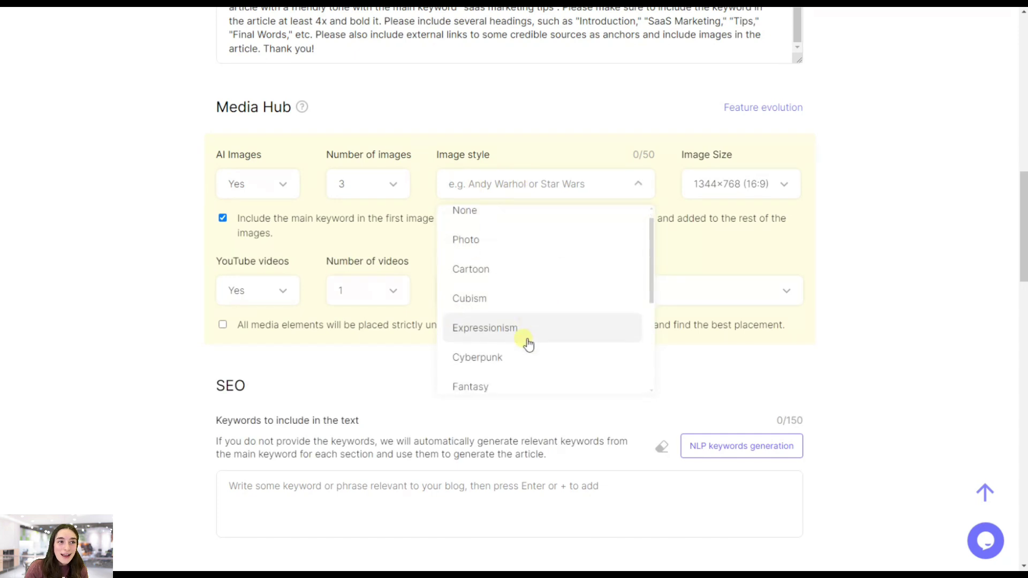
{"action": "scroll", "coordinate": [589, 289], "scroll_direction": "down", "scroll_amount": 2}
{"action": "scroll", "coordinate": [557, 241], "scroll_direction": "up", "scroll_amount": 2}
{"action": "left_click", "coordinate": [427, 249]}
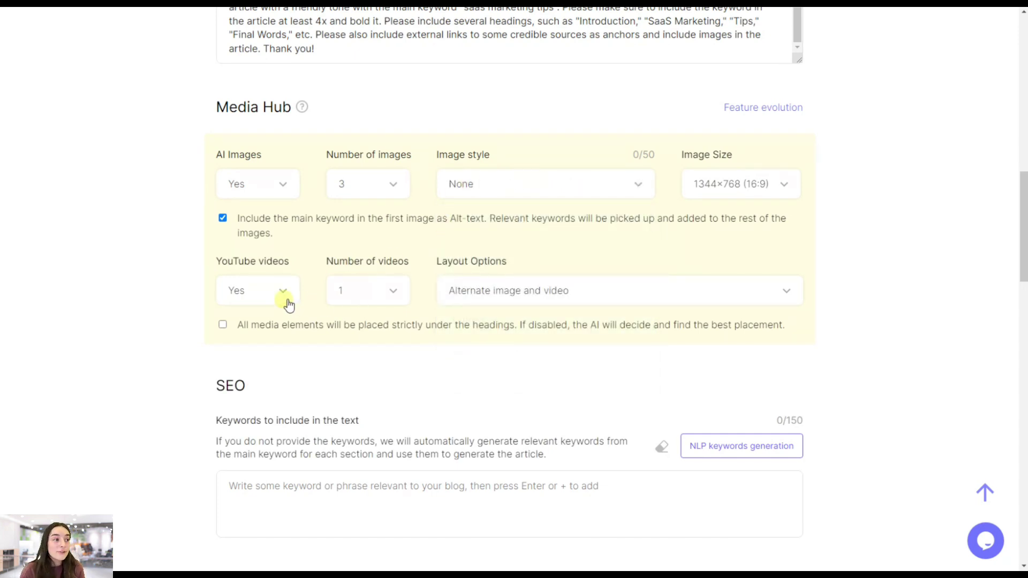
{"action": "left_click", "coordinate": [348, 297]}
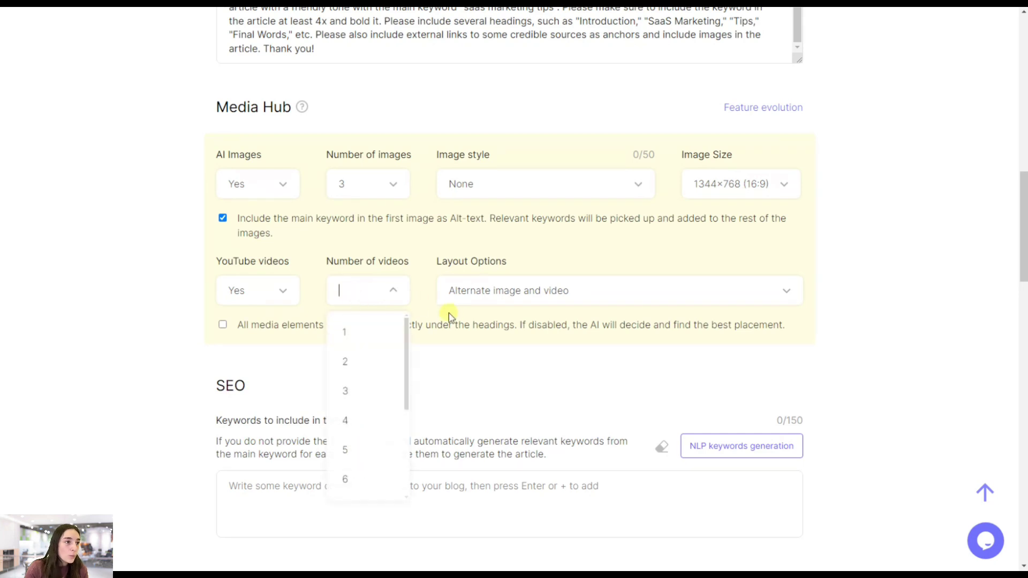
{"action": "left_click", "coordinate": [465, 327]}
{"action": "scroll", "coordinate": [416, 368], "scroll_direction": "down", "scroll_amount": 2}
{"action": "left_click", "coordinate": [223, 203]}
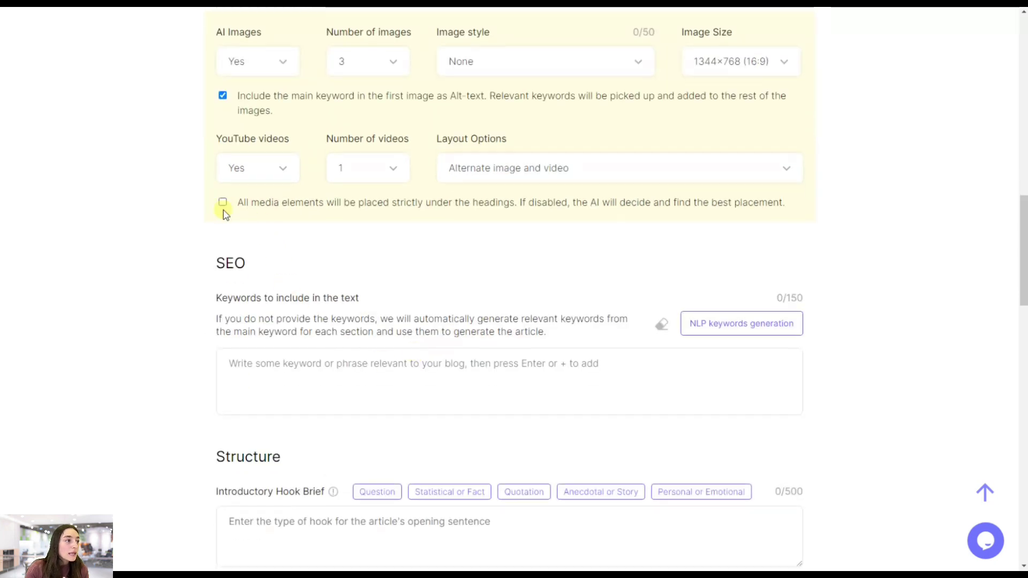
{"action": "scroll", "coordinate": [227, 231], "scroll_direction": "down", "scroll_amount": 1}
{"action": "scroll", "coordinate": [241, 263], "scroll_direction": "down", "scroll_amount": 2}
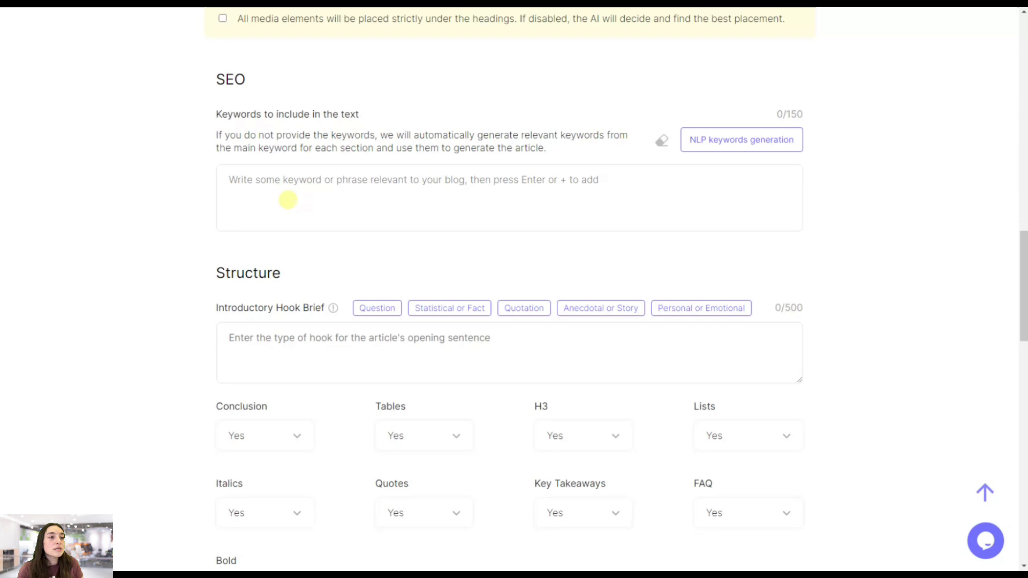
Step: Set both Quotes and FAQ to No in the Structure section
{"action": "scroll", "coordinate": [289, 202], "scroll_direction": "down", "scroll_amount": 3}
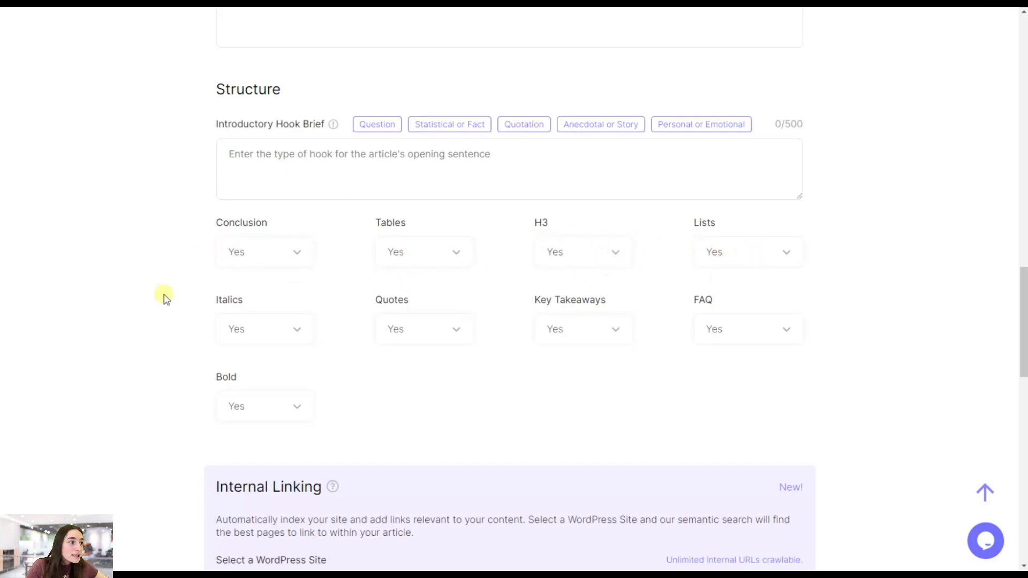
{"action": "left_click", "coordinate": [413, 320]}
{"action": "left_click", "coordinate": [424, 369]}
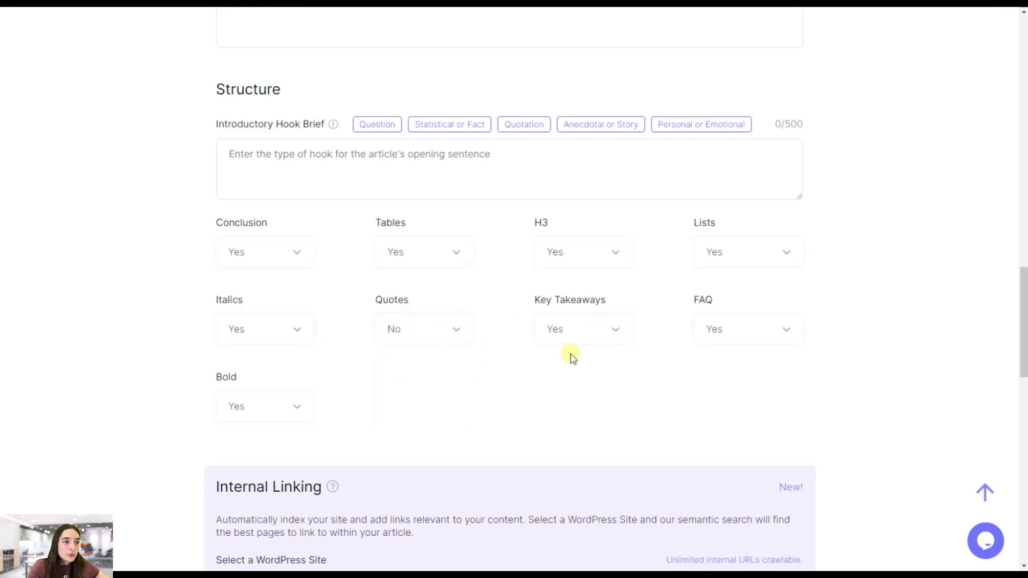
{"action": "left_click", "coordinate": [732, 343]}
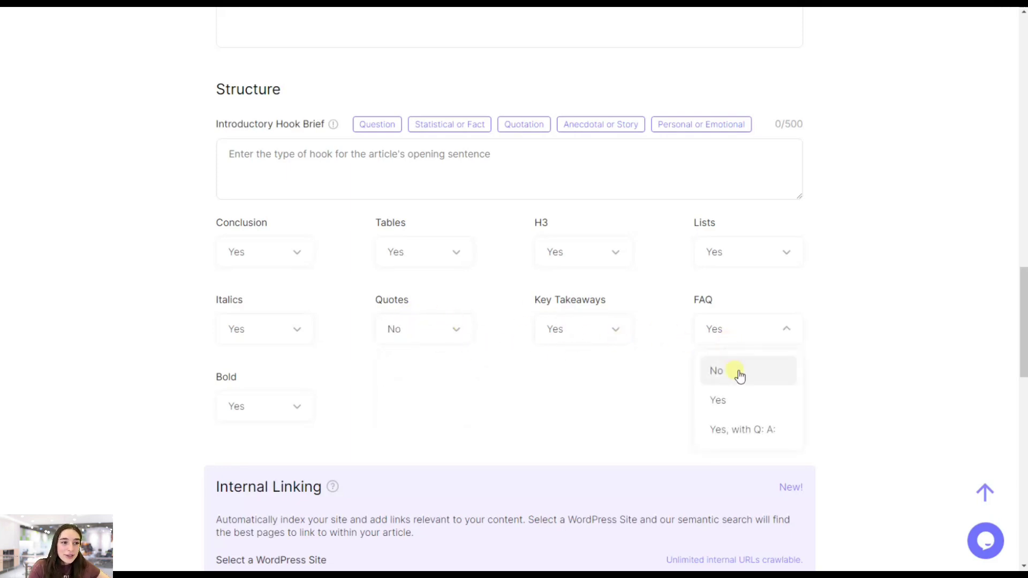
{"action": "left_click", "coordinate": [737, 399]}
{"action": "scroll", "coordinate": [266, 416], "scroll_direction": "down", "scroll_amount": 6}
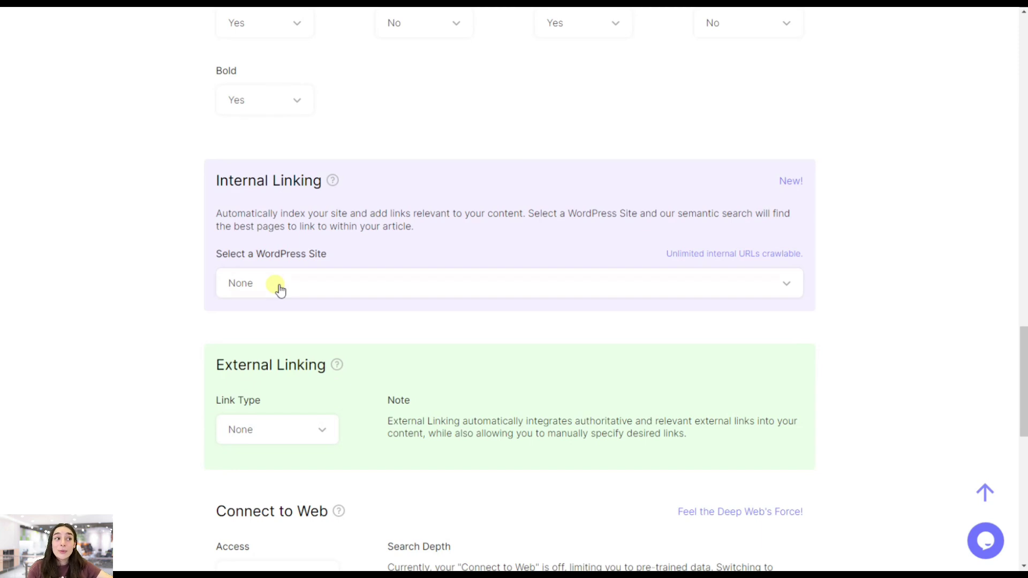
Step: Set External Linking type to Automatic, keeping 1-2 evenly placed nofollow links
{"action": "scroll", "coordinate": [280, 290], "scroll_direction": "down", "scroll_amount": 2}
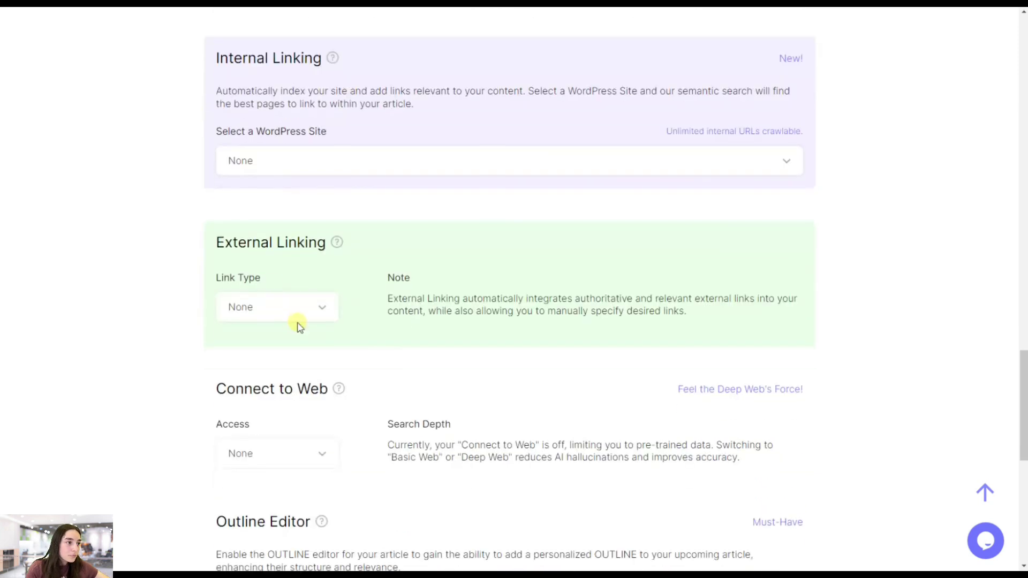
{"action": "left_click", "coordinate": [281, 307]}
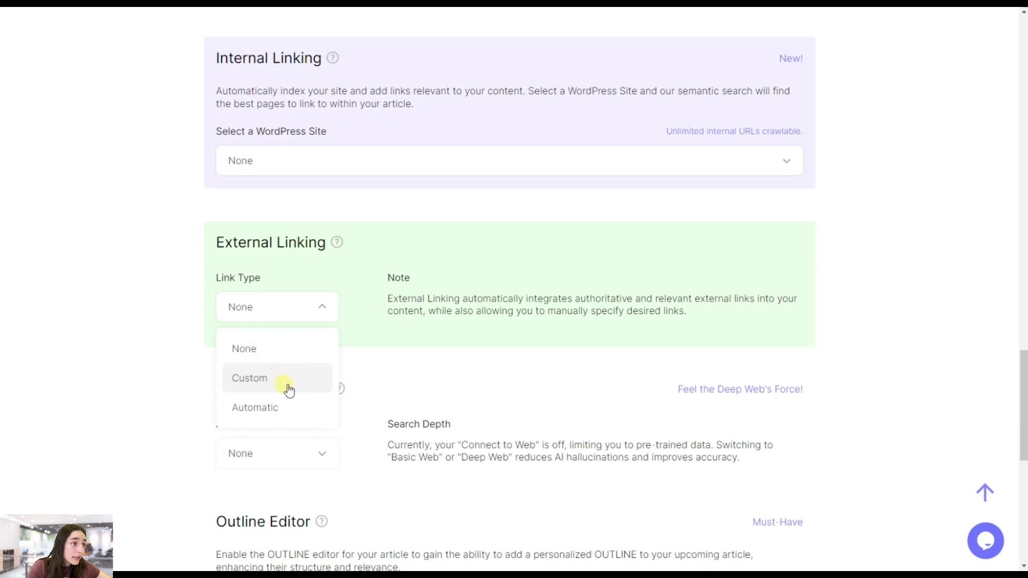
{"action": "left_click", "coordinate": [292, 407]}
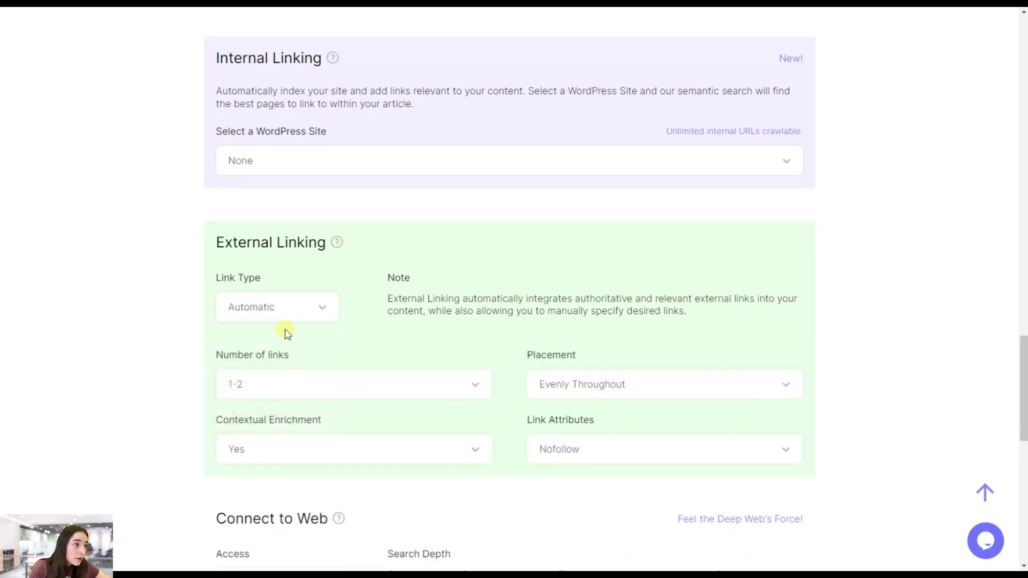
{"action": "scroll", "coordinate": [300, 337], "scroll_direction": "down", "scroll_amount": 1}
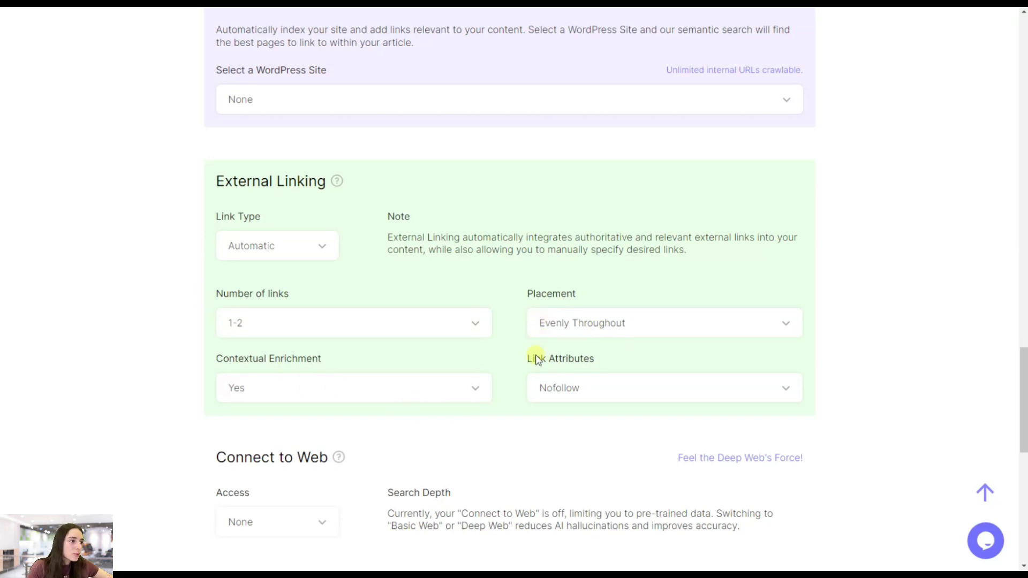
{"action": "scroll", "coordinate": [349, 390], "scroll_direction": "down", "scroll_amount": 5}
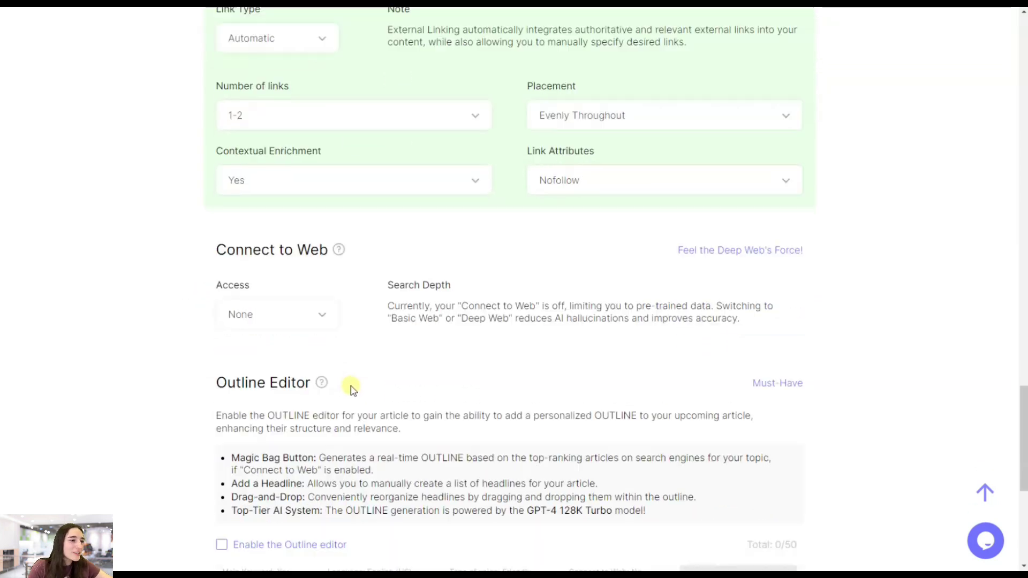
{"action": "scroll", "coordinate": [402, 379], "scroll_direction": "down", "scroll_amount": 6}
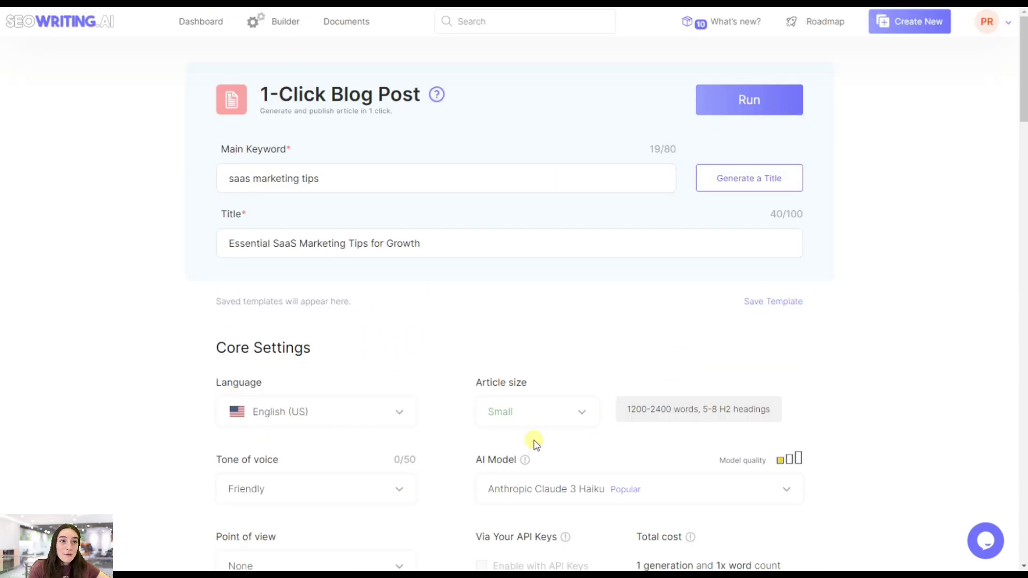
Step: Run generation of the 'Essential SaaS Marketing Tips for Growth' article
{"action": "left_click", "coordinate": [718, 107]}
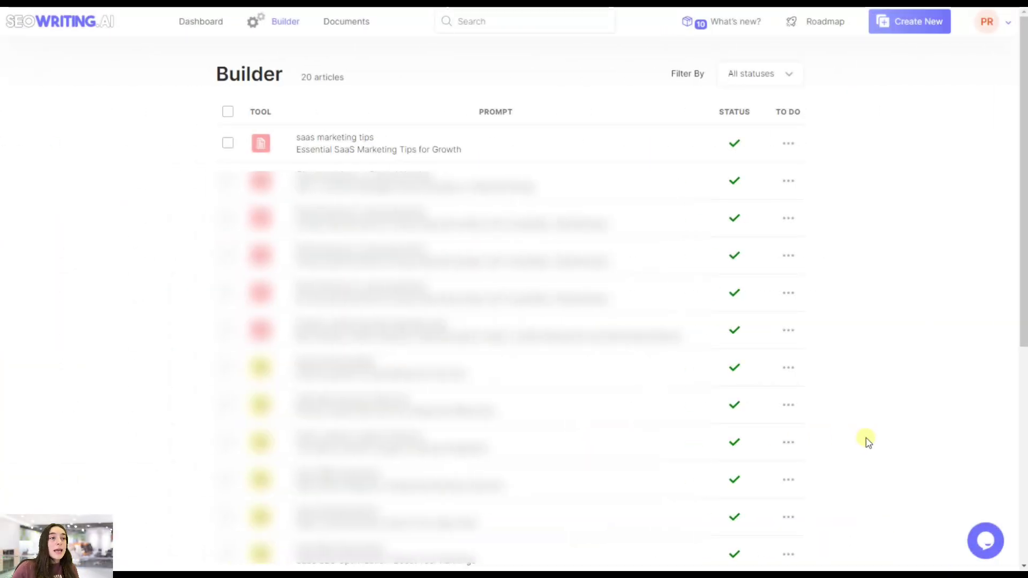
{"action": "left_click", "coordinate": [612, 158]}
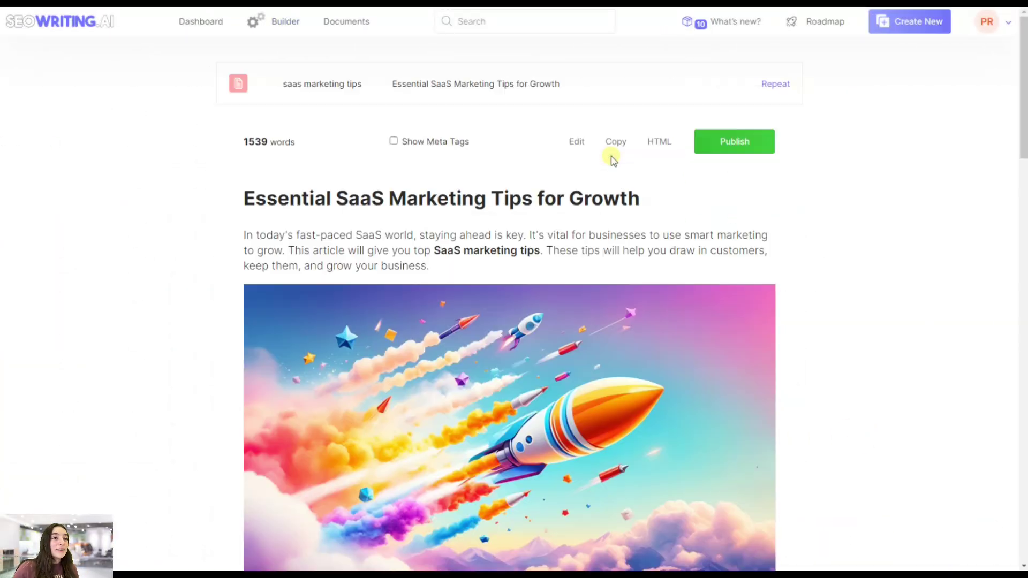
{"action": "scroll", "coordinate": [543, 304], "scroll_direction": "down", "scroll_amount": 4}
{"action": "scroll", "coordinate": [542, 304], "scroll_direction": "down", "scroll_amount": 20}
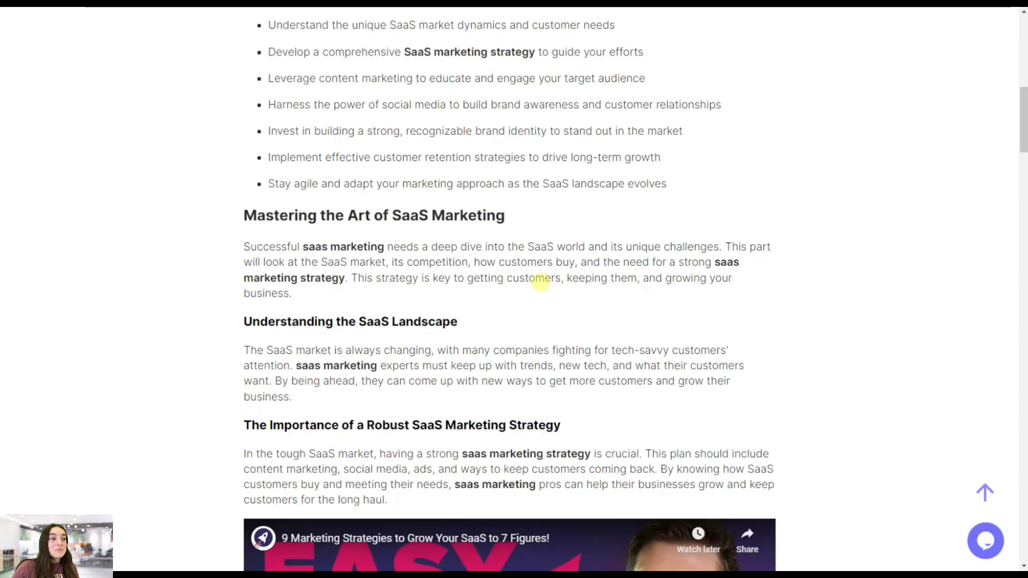
{"action": "scroll", "coordinate": [512, 322], "scroll_direction": "down", "scroll_amount": 18}
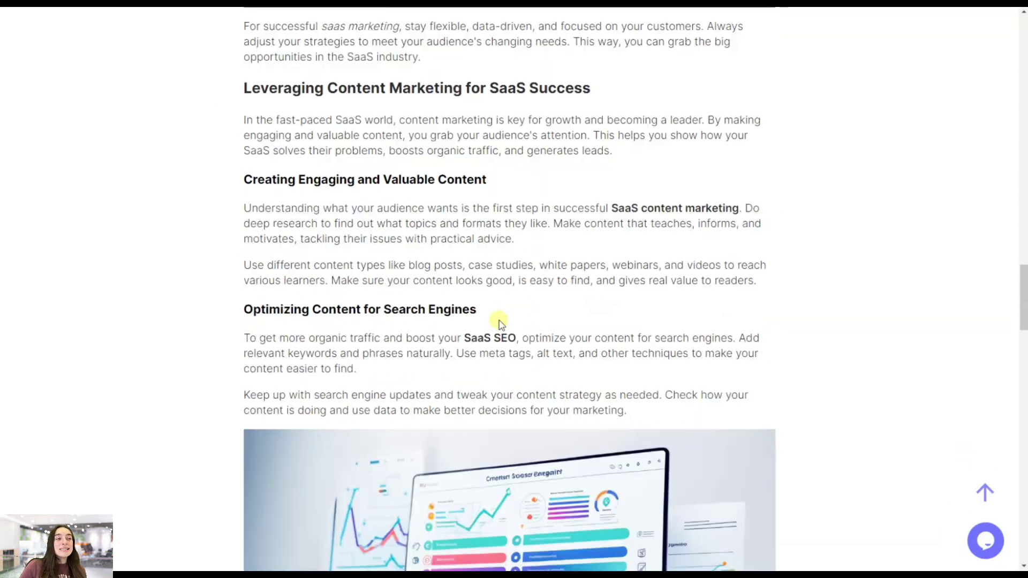
{"action": "scroll", "coordinate": [549, 321], "scroll_direction": "down", "scroll_amount": 18}
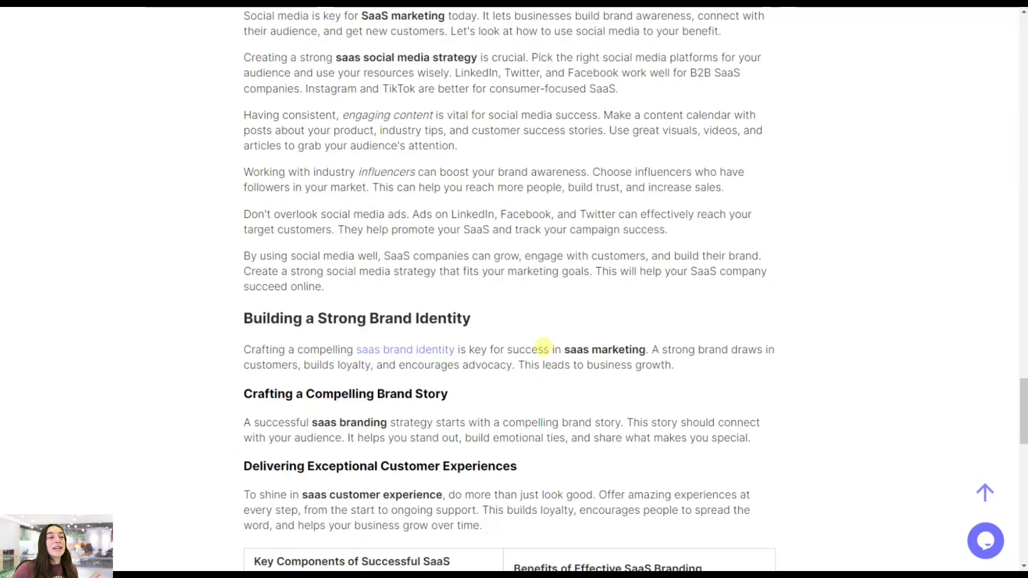
{"action": "scroll", "coordinate": [562, 354], "scroll_direction": "down", "scroll_amount": 5}
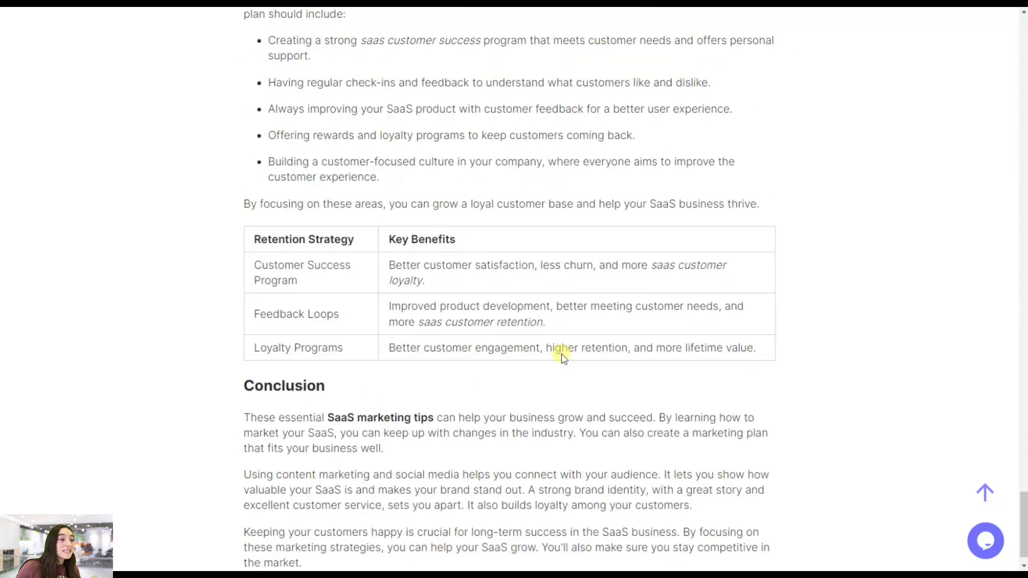
{"action": "scroll", "coordinate": [563, 362], "scroll_direction": "up", "scroll_amount": 5}
{"action": "scroll", "coordinate": [563, 363], "scroll_direction": "up", "scroll_amount": 20}
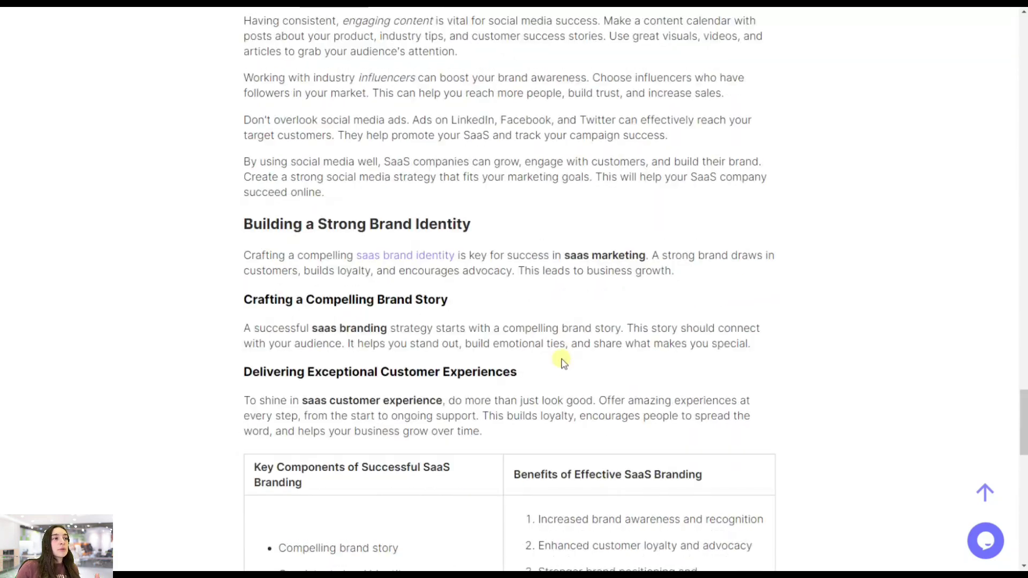
{"action": "scroll", "coordinate": [561, 359], "scroll_direction": "up", "scroll_amount": 15}
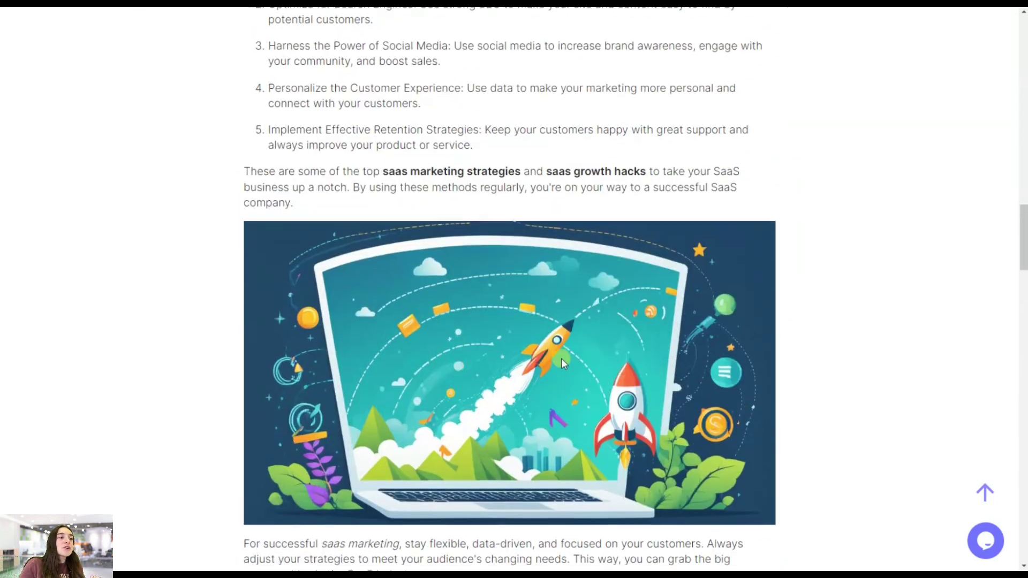
{"action": "scroll", "coordinate": [531, 358], "scroll_direction": "up", "scroll_amount": 2}
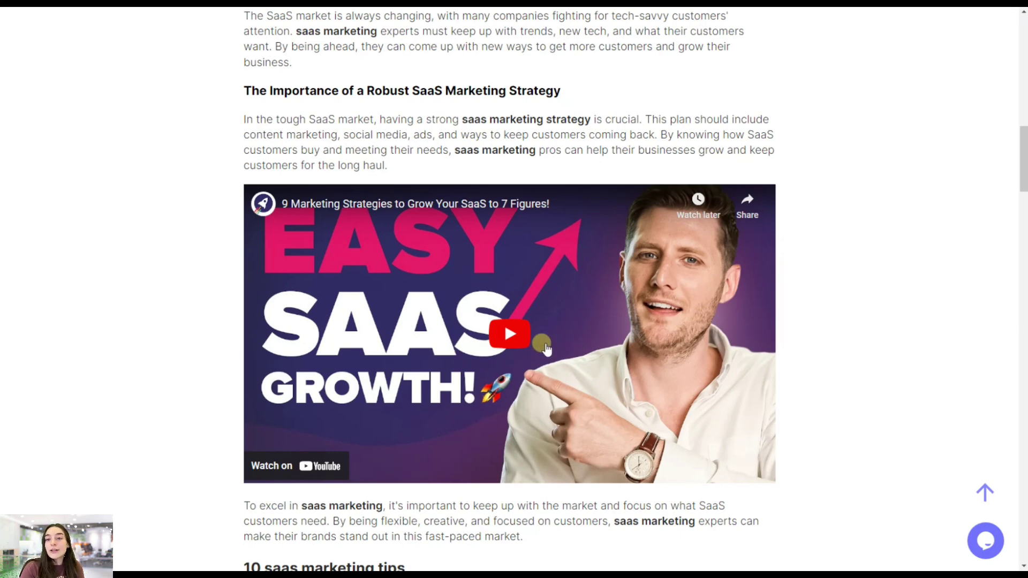
{"action": "scroll", "coordinate": [545, 346], "scroll_direction": "up", "scroll_amount": 6}
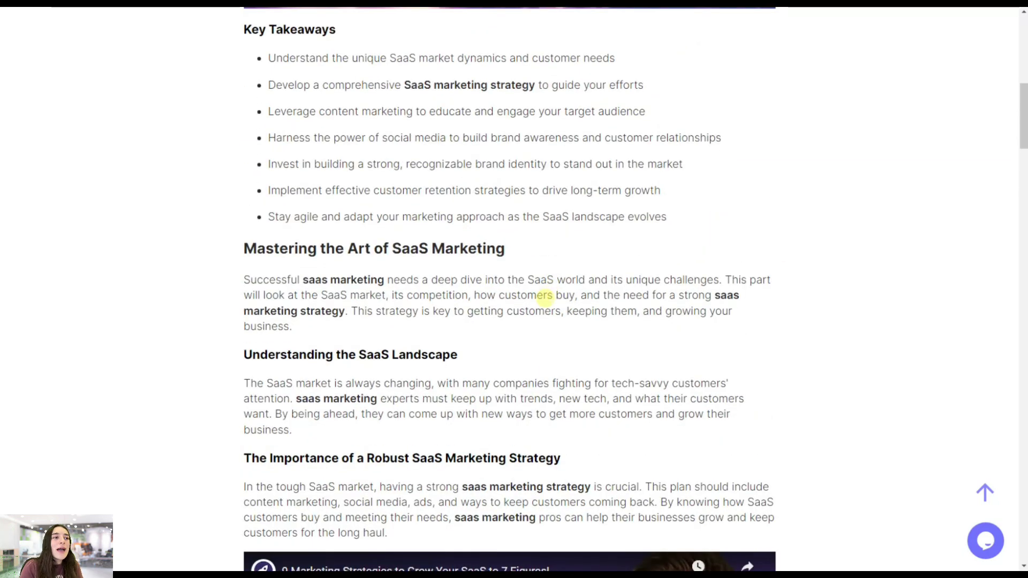
{"action": "scroll", "coordinate": [535, 308], "scroll_direction": "up", "scroll_amount": 5}
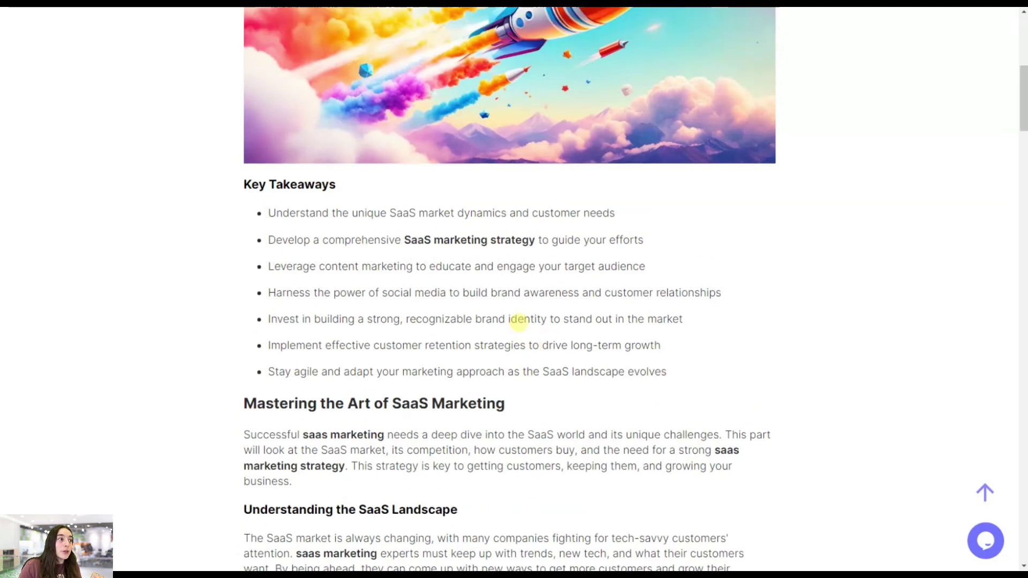
{"action": "scroll", "coordinate": [466, 300], "scroll_direction": "up", "scroll_amount": 4}
{"action": "scroll", "coordinate": [413, 284], "scroll_direction": "down", "scroll_amount": 7}
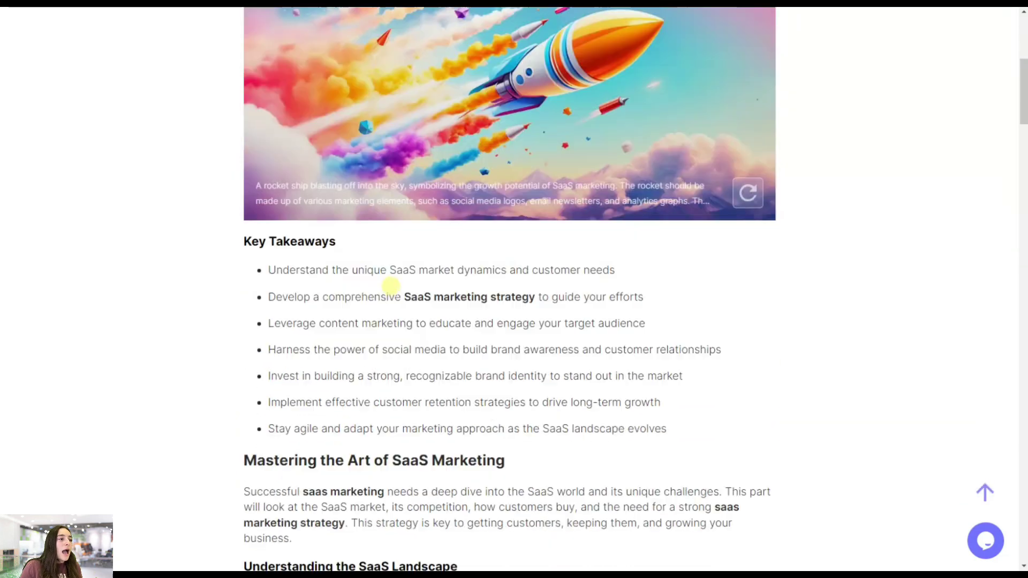
{"action": "scroll", "coordinate": [482, 230], "scroll_direction": "up", "scroll_amount": 8}
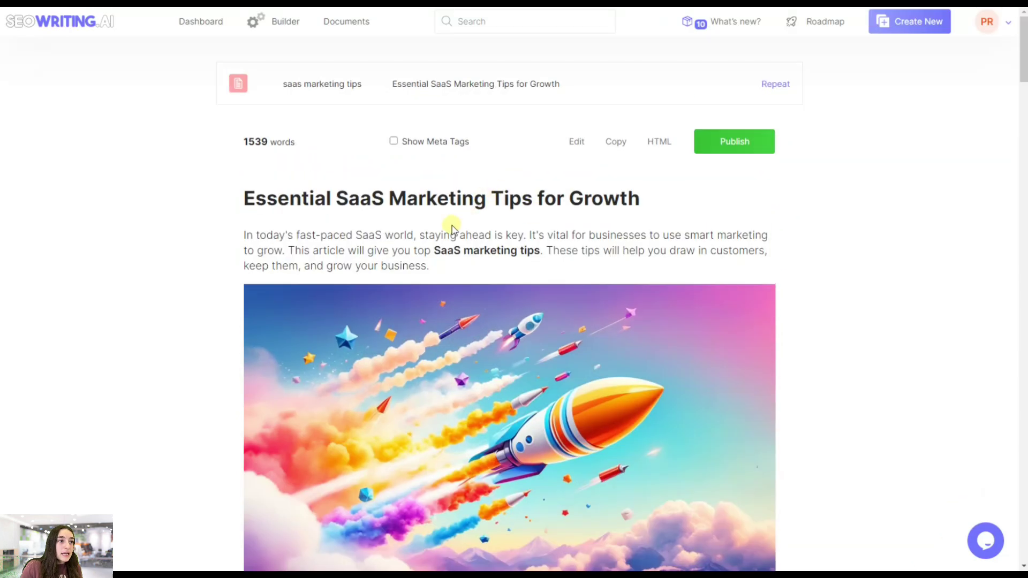
{"action": "scroll", "coordinate": [502, 269], "scroll_direction": "down", "scroll_amount": 12}
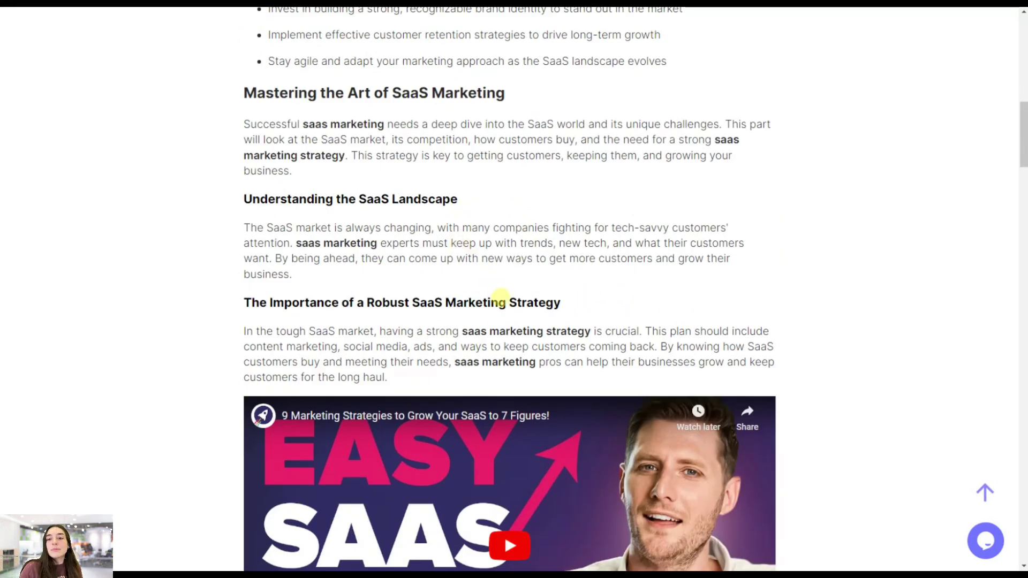
{"action": "scroll", "coordinate": [501, 296], "scroll_direction": "down", "scroll_amount": 11}
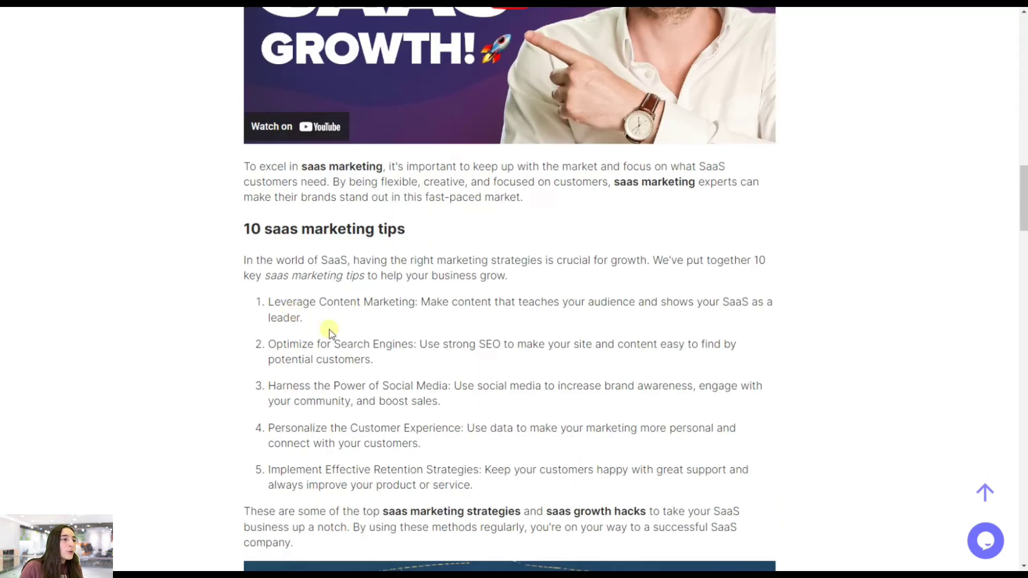
{"action": "scroll", "coordinate": [294, 309], "scroll_direction": "down", "scroll_amount": 20}
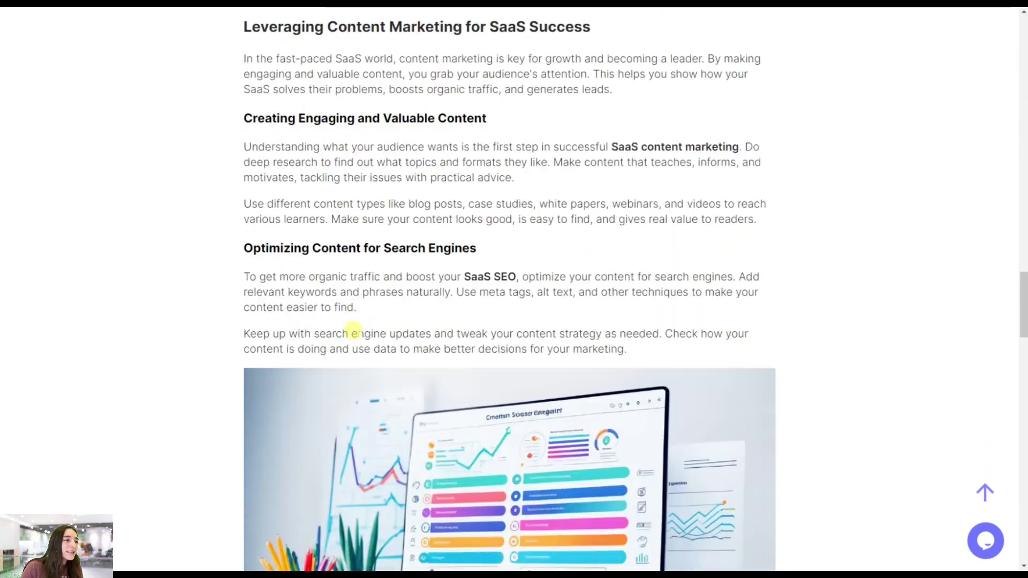
{"action": "scroll", "coordinate": [354, 339], "scroll_direction": "down", "scroll_amount": 12}
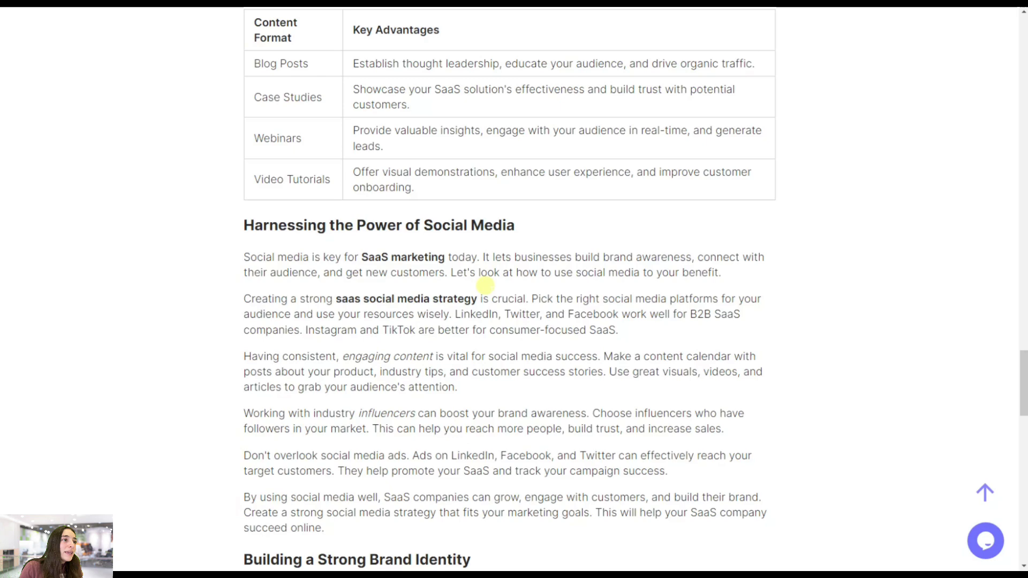
{"action": "scroll", "coordinate": [476, 314], "scroll_direction": "down", "scroll_amount": 5}
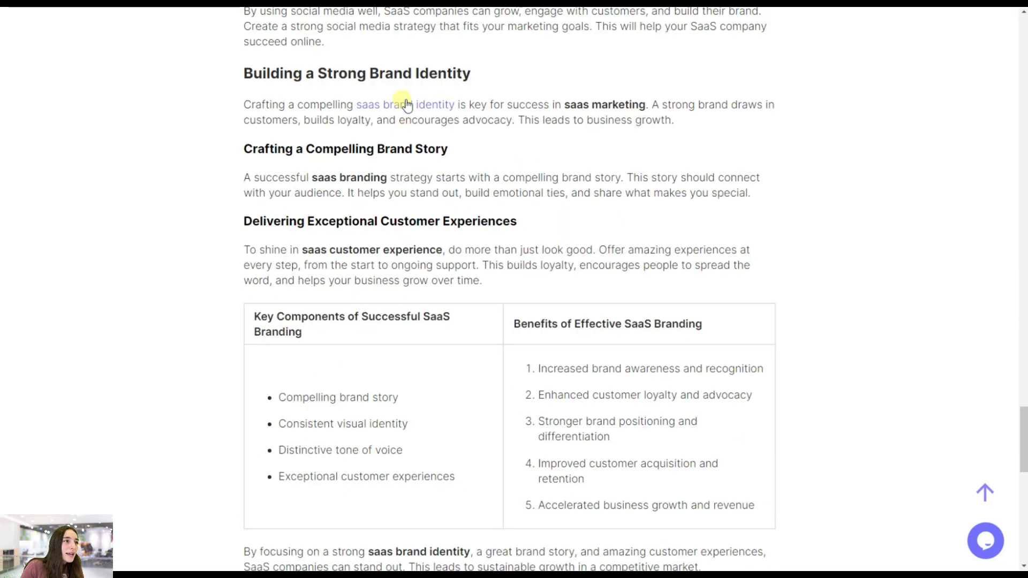
{"action": "scroll", "coordinate": [411, 317], "scroll_direction": "down", "scroll_amount": 10}
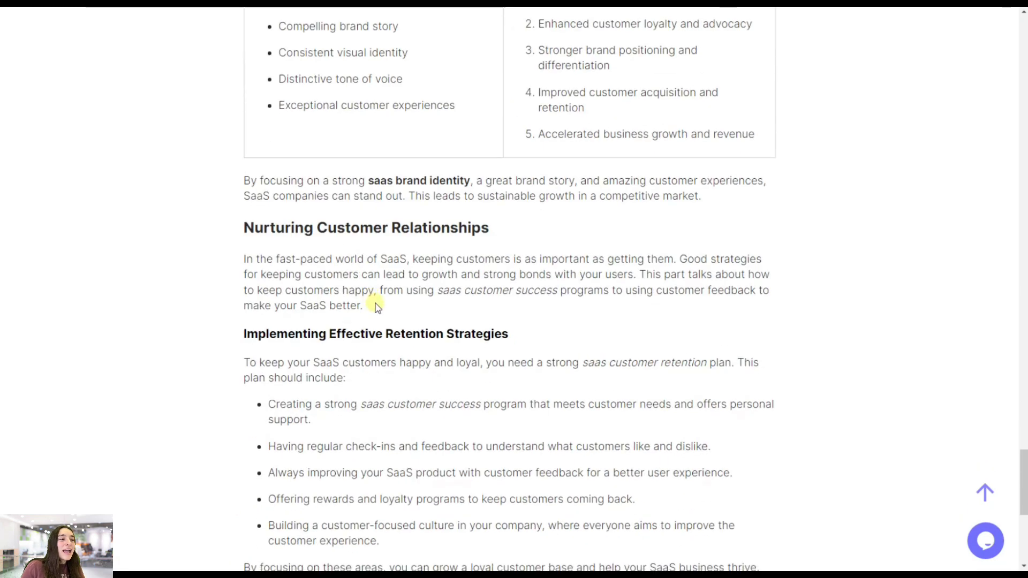
{"action": "scroll", "coordinate": [394, 317], "scroll_direction": "down", "scroll_amount": 4}
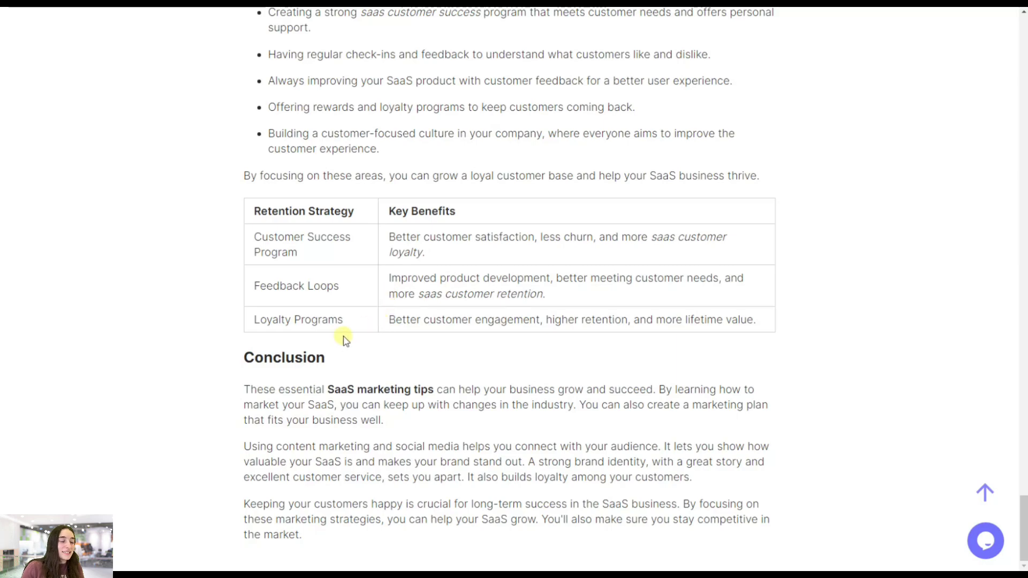
{"action": "scroll", "coordinate": [486, 328], "scroll_direction": "up", "scroll_amount": 20}
{"action": "scroll", "coordinate": [487, 329], "scroll_direction": "up", "scroll_amount": 20}
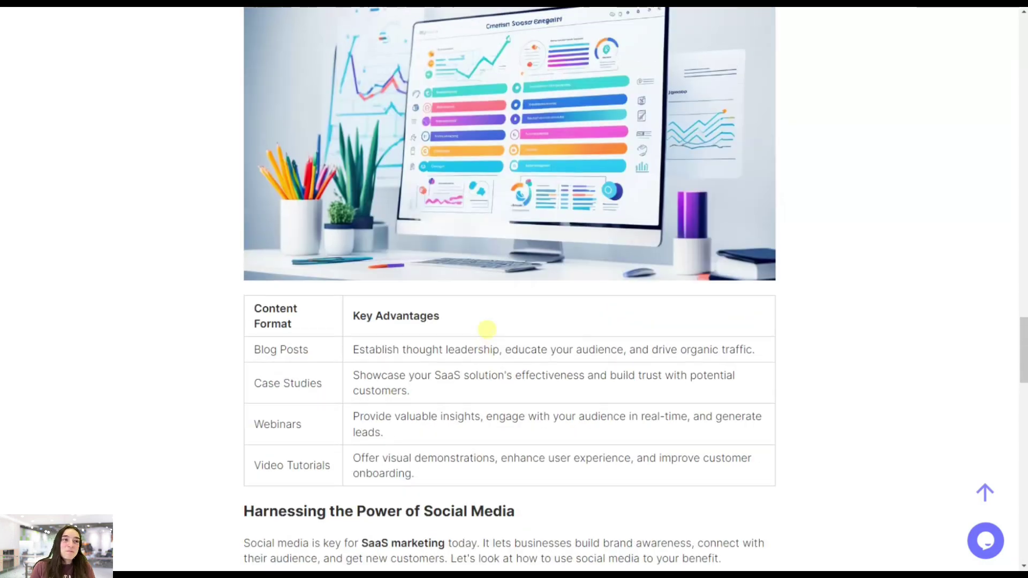
{"action": "scroll", "coordinate": [488, 330], "scroll_direction": "up", "scroll_amount": 16}
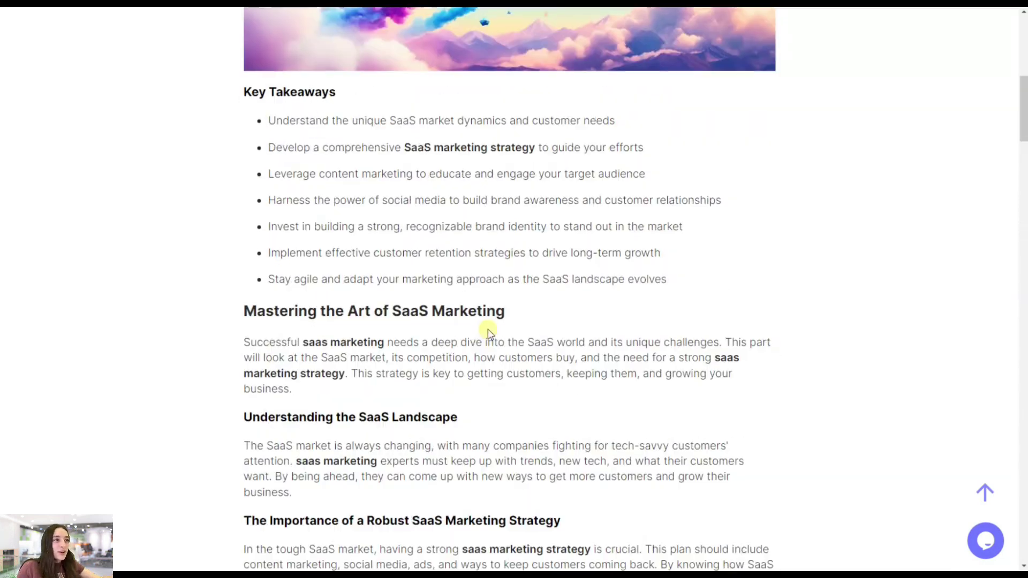
{"action": "scroll", "coordinate": [487, 316], "scroll_direction": "down", "scroll_amount": 7}
{"action": "scroll", "coordinate": [487, 311], "scroll_direction": "down", "scroll_amount": 20}
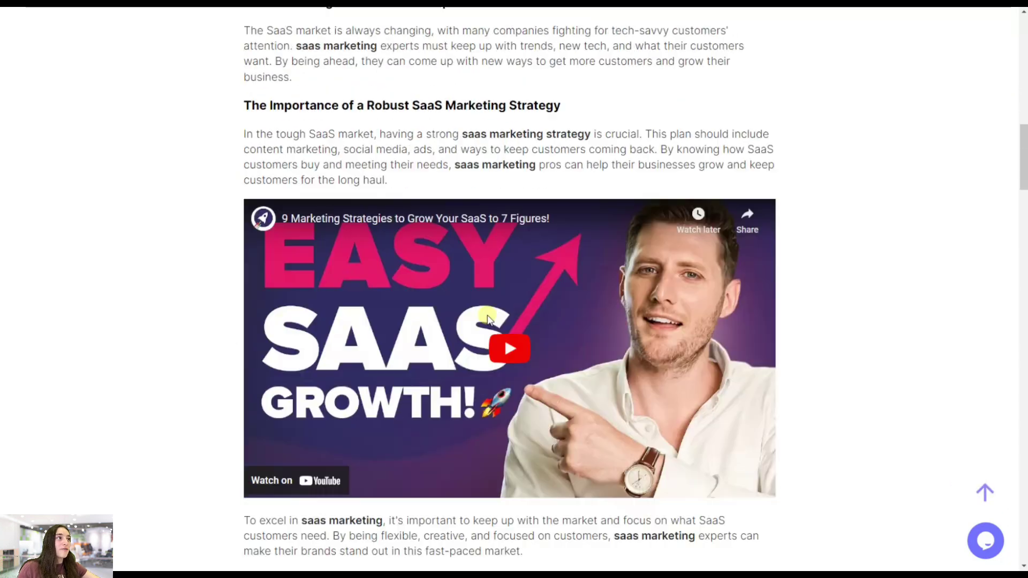
{"action": "scroll", "coordinate": [489, 311], "scroll_direction": "down", "scroll_amount": 20}
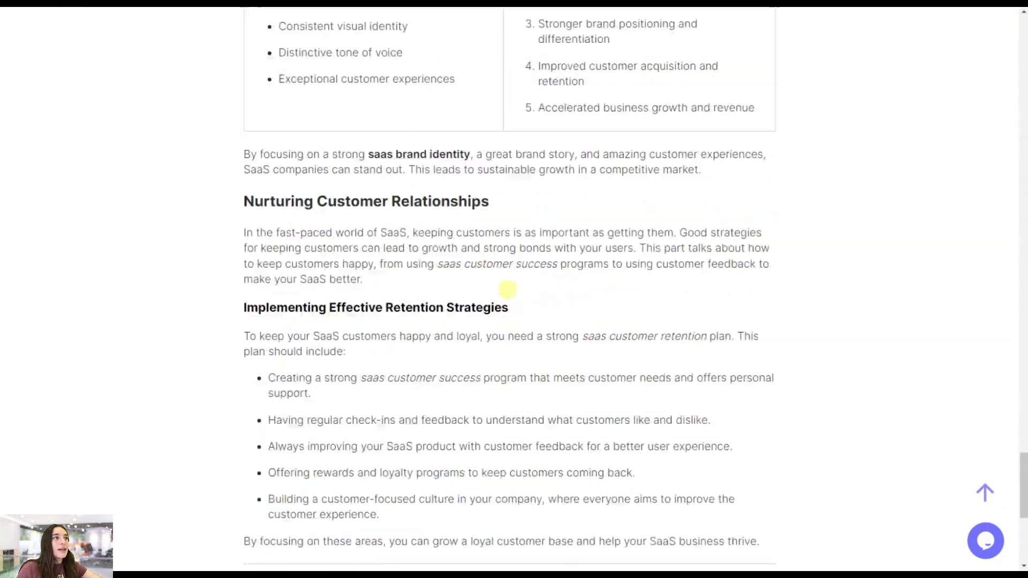
{"action": "scroll", "coordinate": [507, 290], "scroll_direction": "up", "scroll_amount": 15}
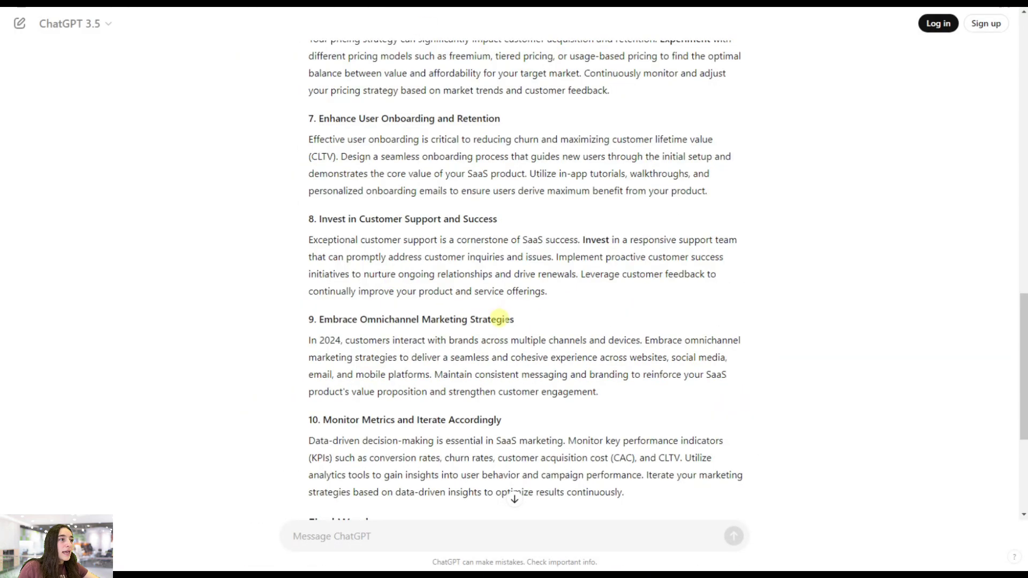
{"action": "scroll", "coordinate": [499, 319], "scroll_direction": "up", "scroll_amount": 18}
{"action": "scroll", "coordinate": [502, 332], "scroll_direction": "down", "scroll_amount": 3}
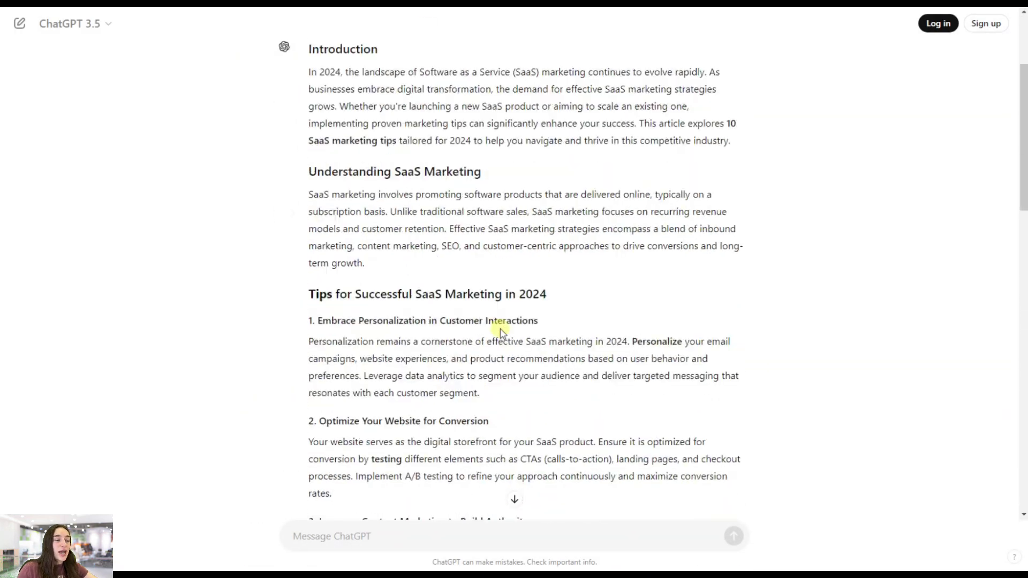
{"action": "scroll", "coordinate": [501, 332], "scroll_direction": "down", "scroll_amount": 20}
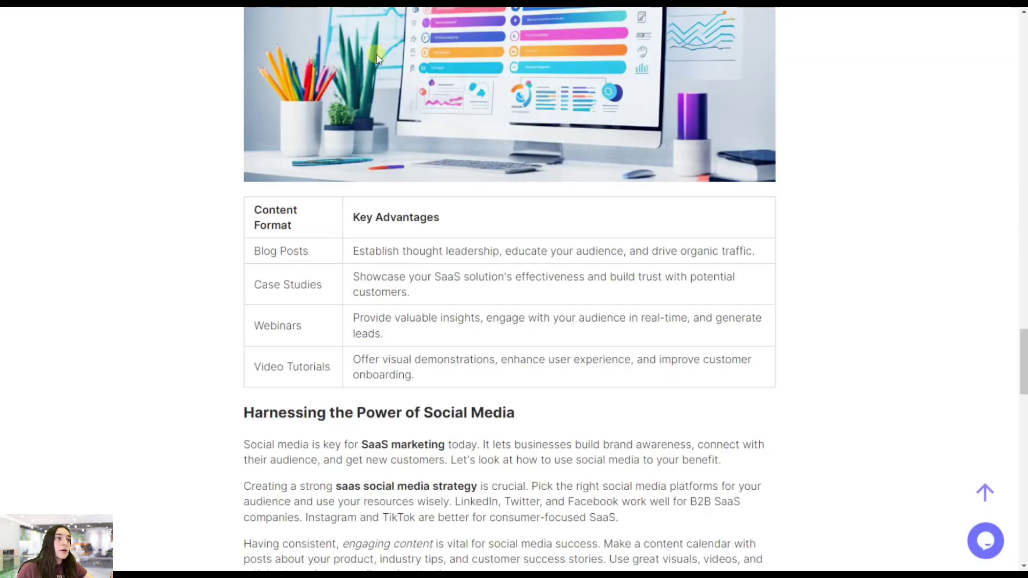
{"action": "scroll", "coordinate": [445, 271], "scroll_direction": "up", "scroll_amount": 12}
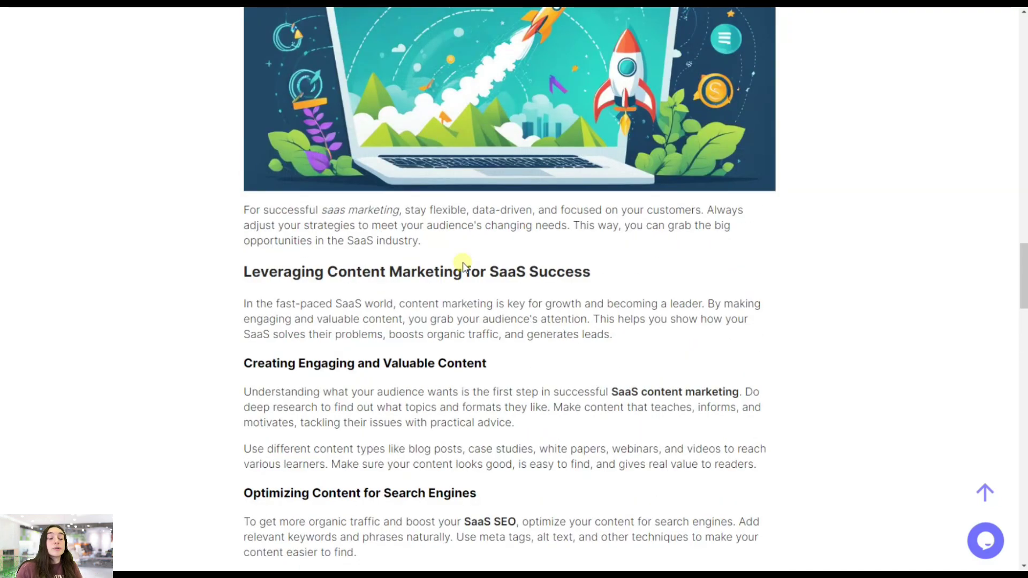
{"action": "scroll", "coordinate": [456, 316], "scroll_direction": "up", "scroll_amount": 15}
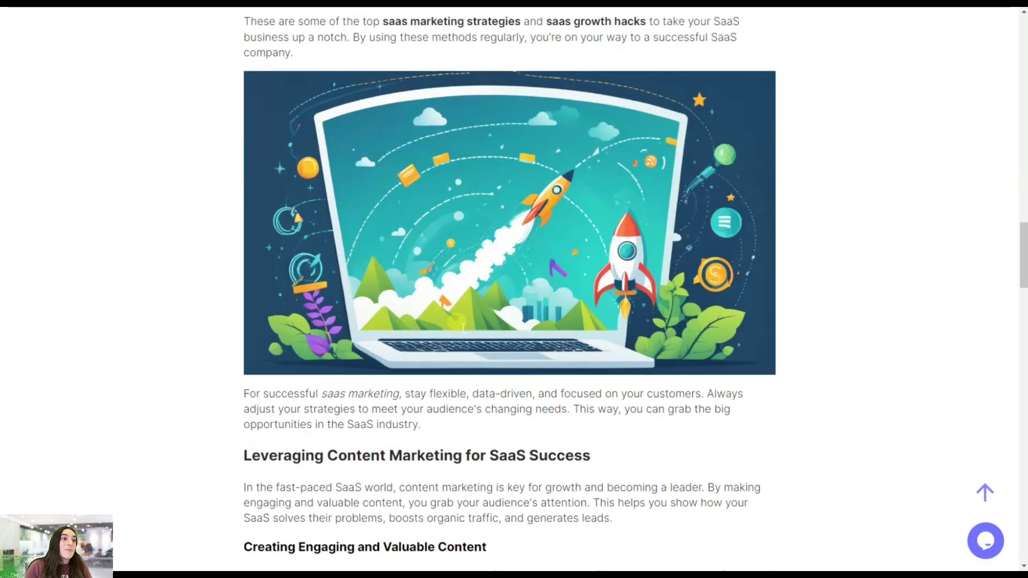
{"action": "scroll", "coordinate": [458, 323], "scroll_direction": "up", "scroll_amount": 15}
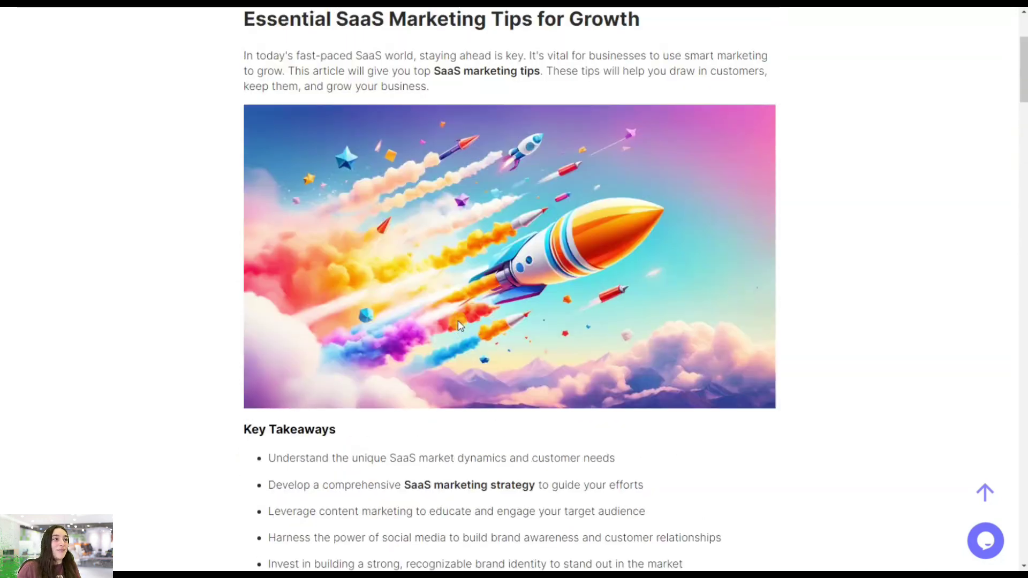
{"action": "scroll", "coordinate": [464, 338], "scroll_direction": "down", "scroll_amount": 1}
{"action": "scroll", "coordinate": [461, 333], "scroll_direction": "down", "scroll_amount": 7}
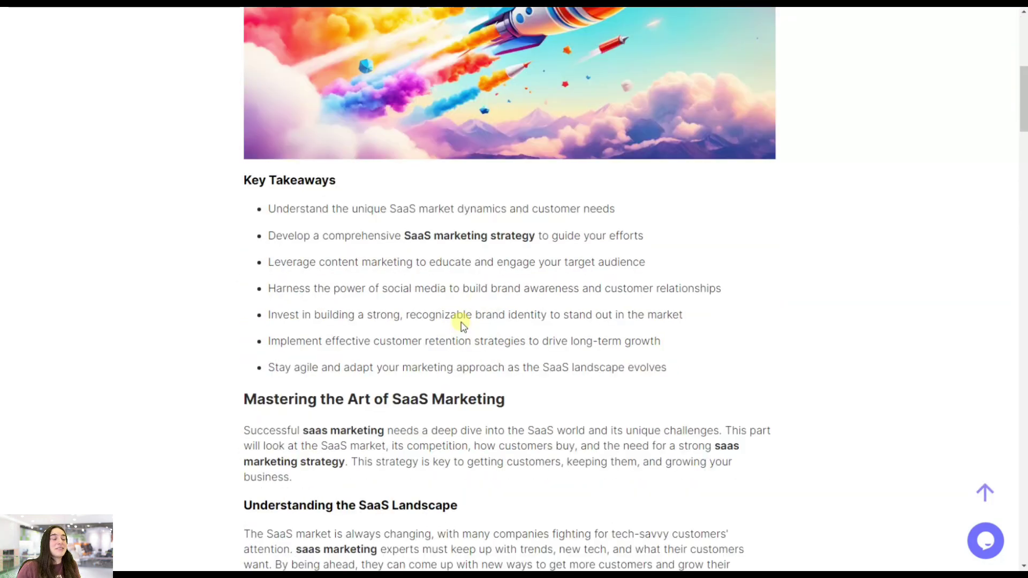